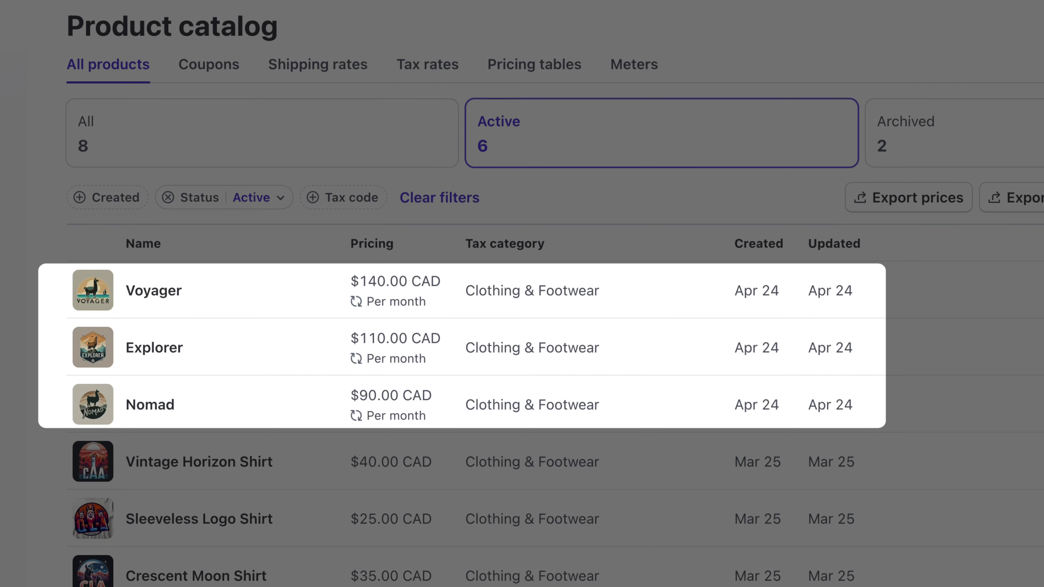
Open the Voyager product and scroll down to its single $140.00 CAD monthly price
left_click(193, 290)
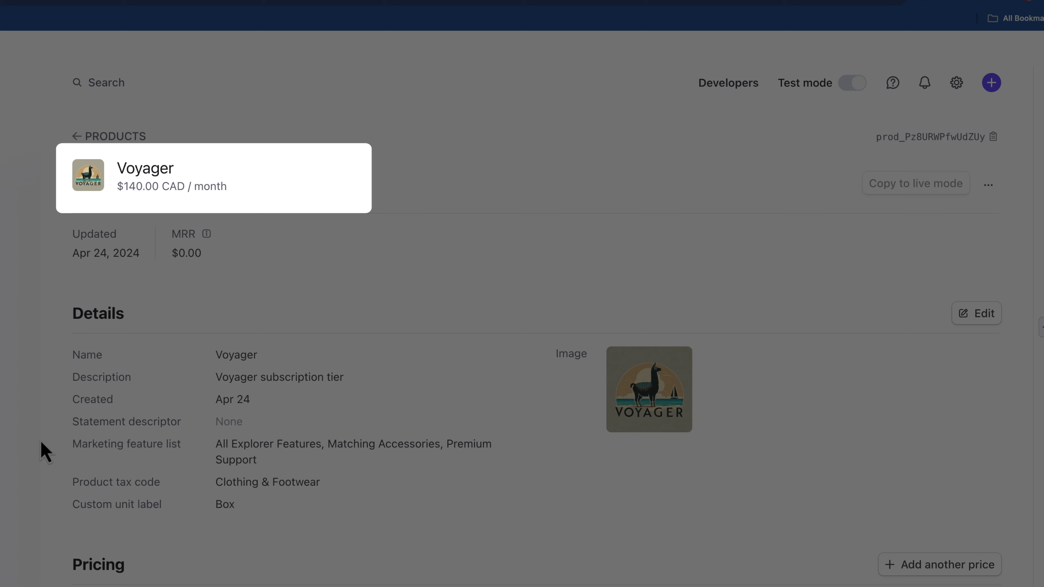
scroll(39, 439, "down", 2)
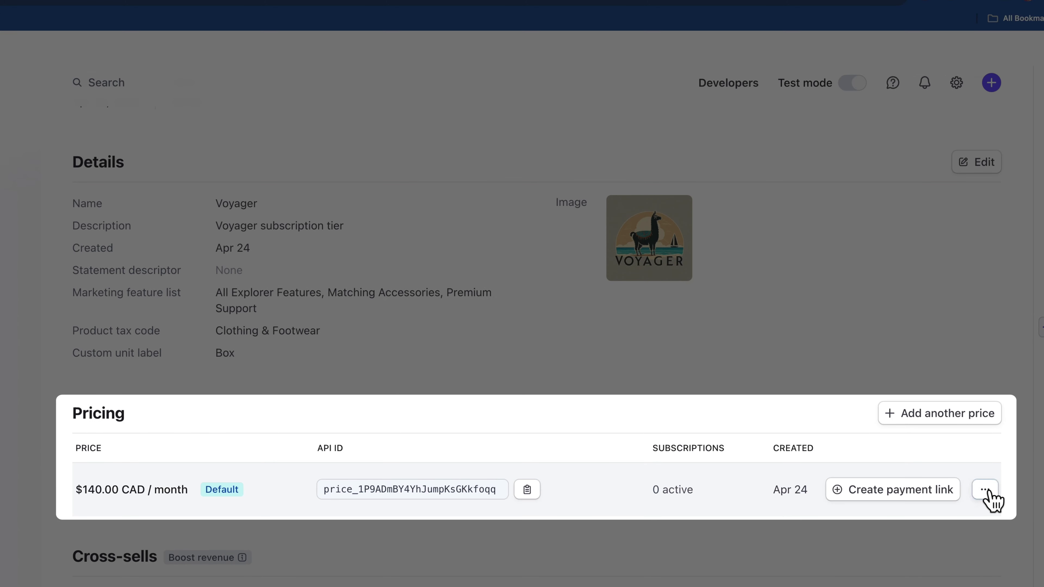
left_click(984, 490)
left_click(902, 334)
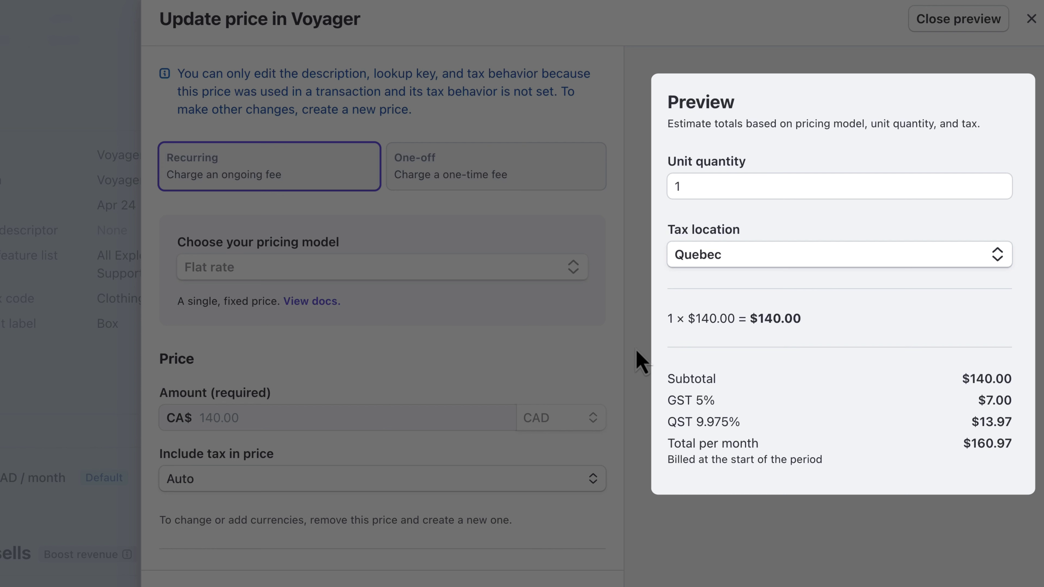
left_click(689, 255)
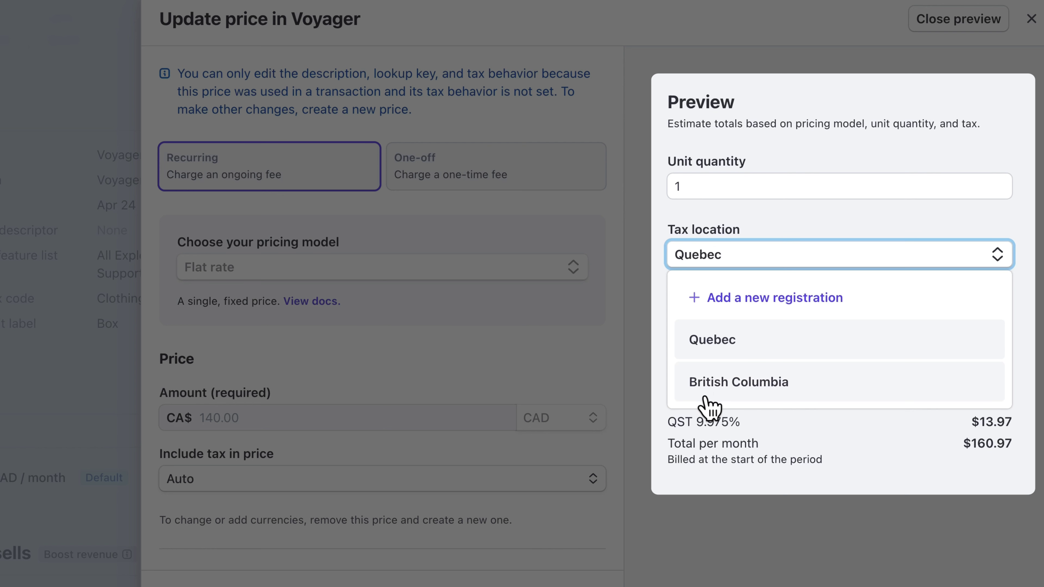
left_click(703, 382)
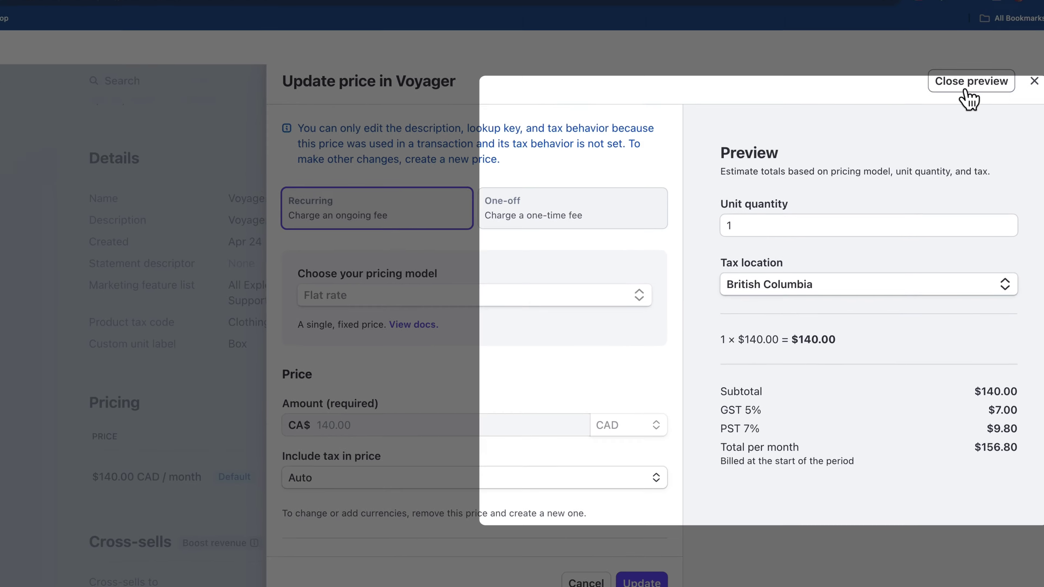
left_click(958, 19)
Close the price panel and show the Pricing tables list in the Product catalog
key("Escape")
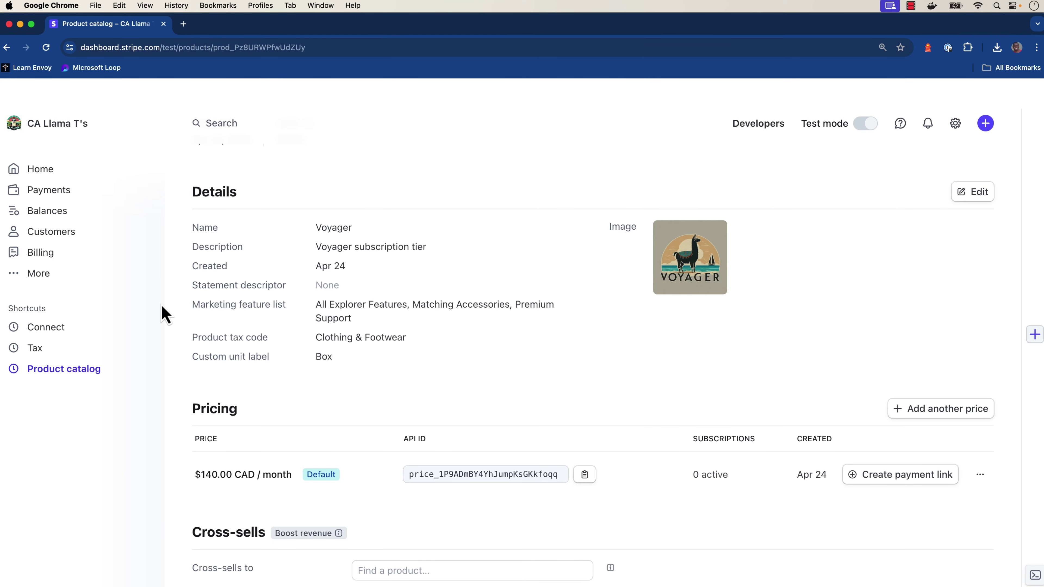
left_click(64, 381)
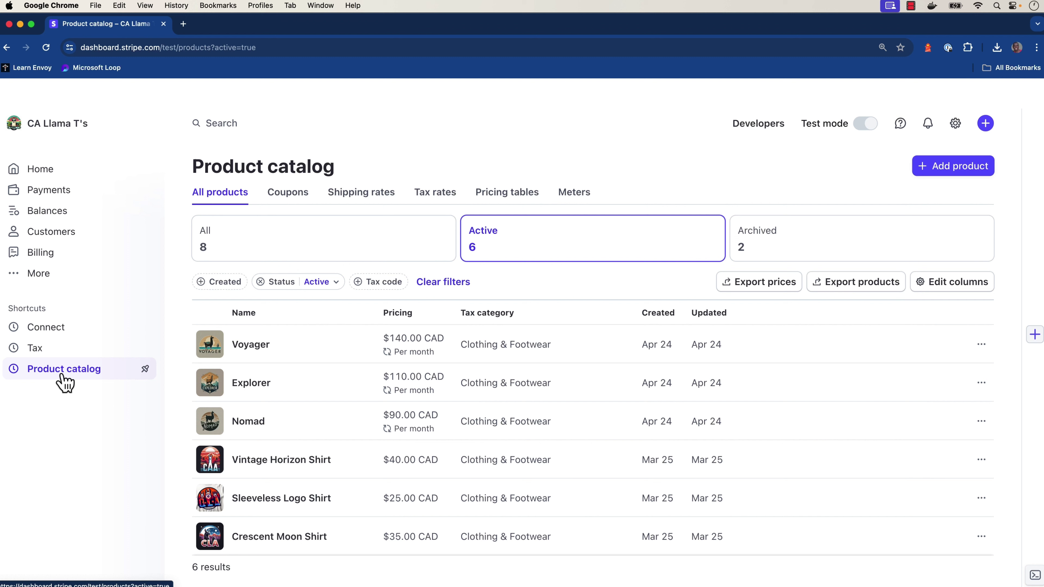
left_click(515, 198)
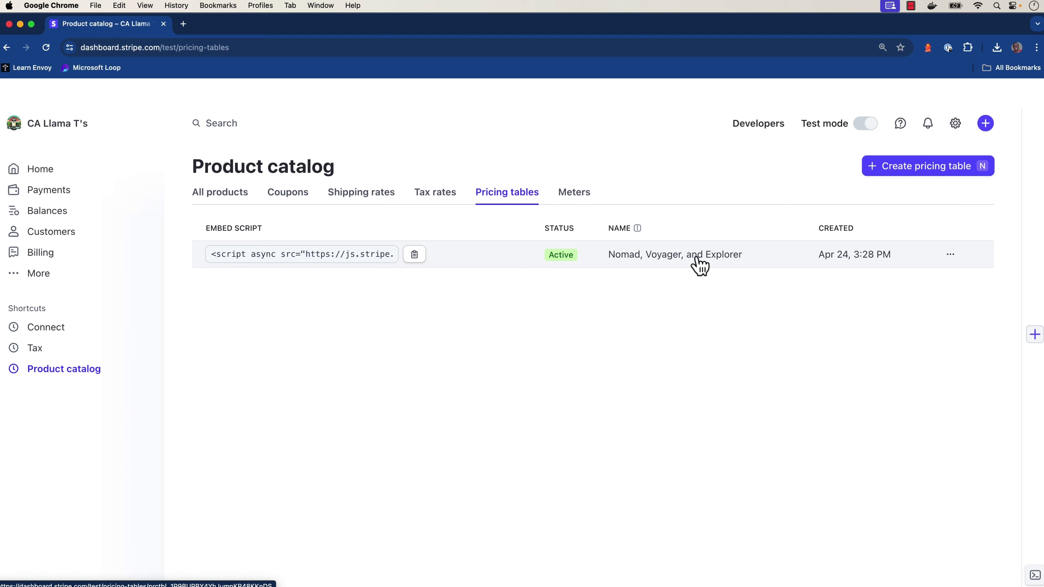
Start a new pricing table with Voyager $140.00, Explorer $110.00 and Nomad $90.00 monthly prices
left_click(885, 175)
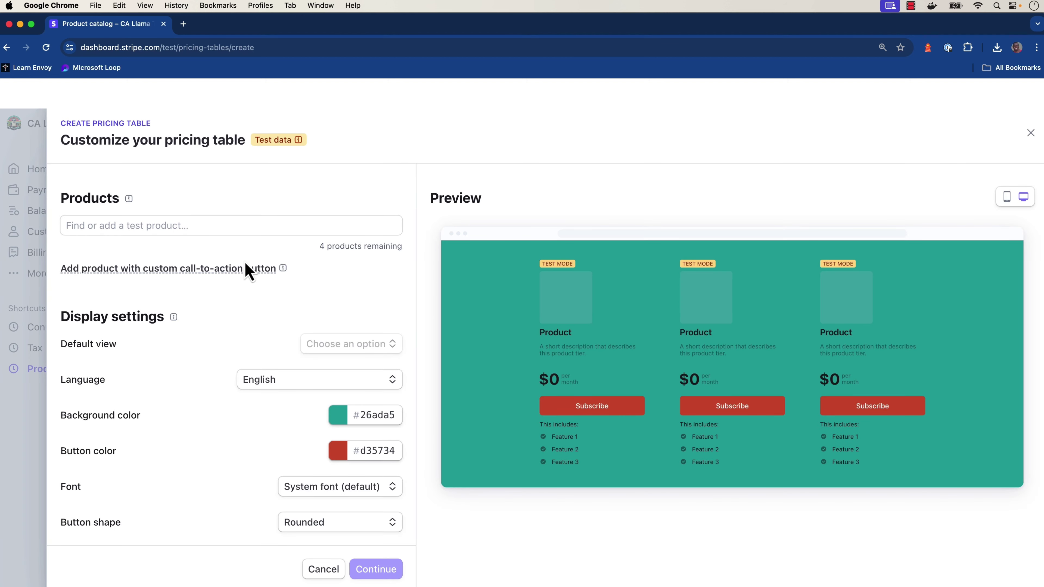
left_click(176, 226)
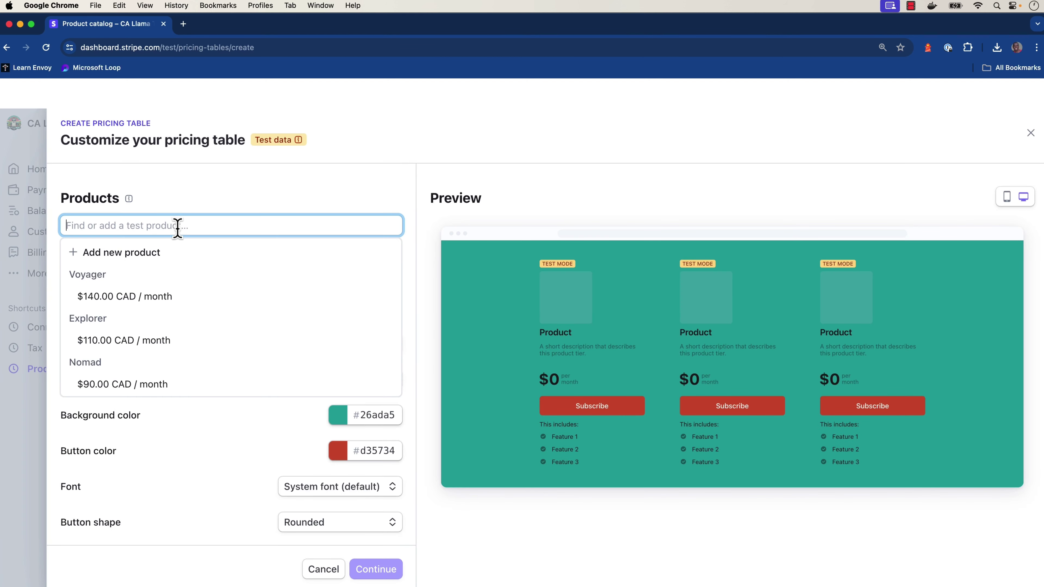
left_click(133, 297)
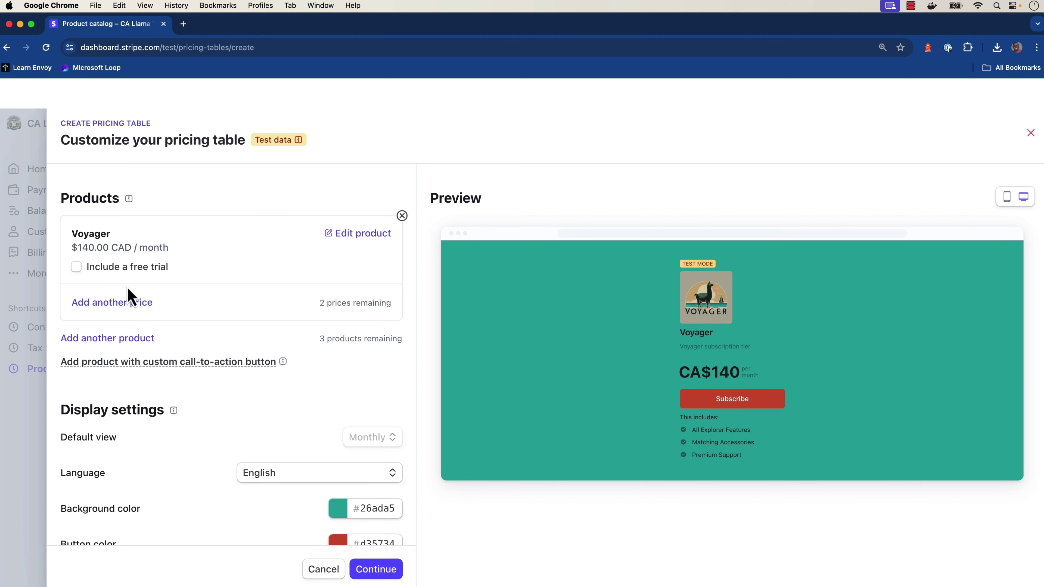
left_click(84, 339)
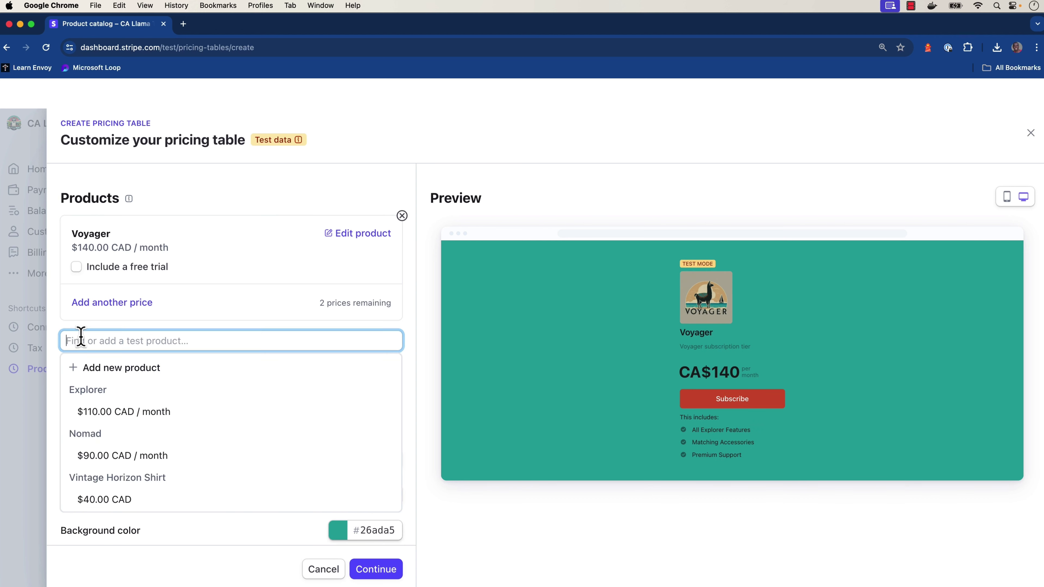
left_click(115, 413)
scroll(112, 422, "down", 3)
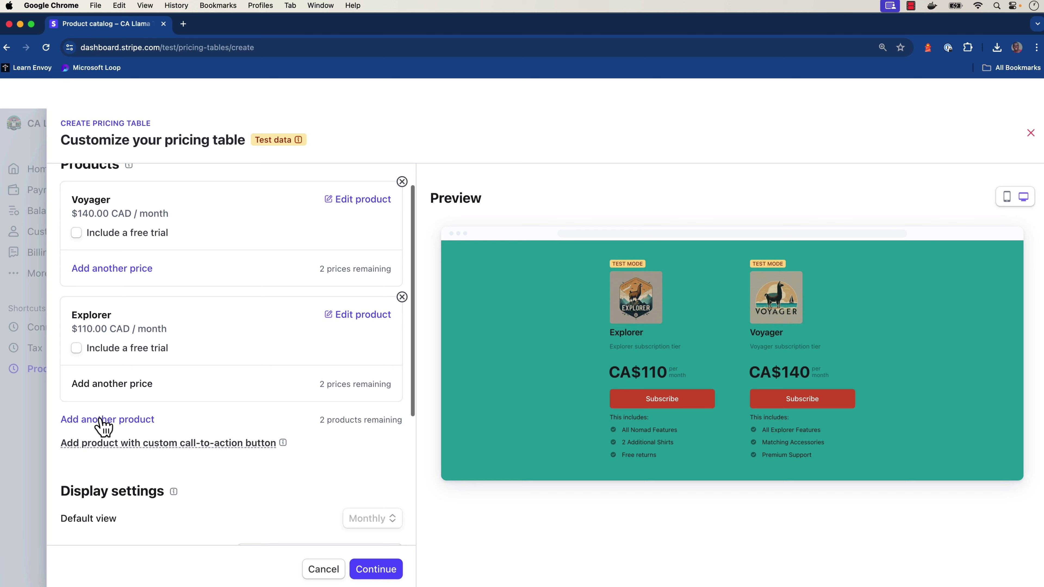
left_click(97, 398)
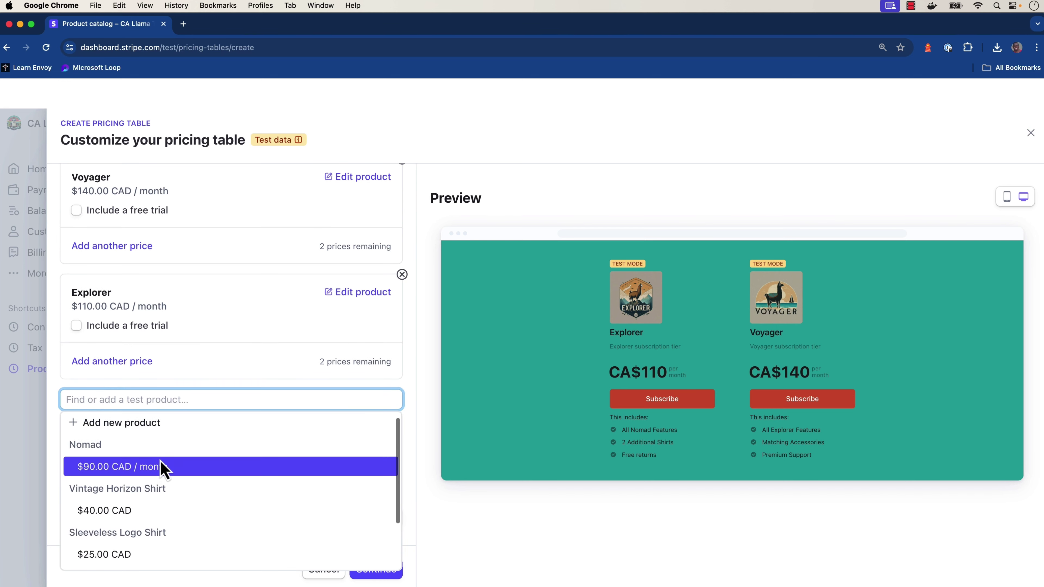
scroll(150, 446, "down", 1)
left_click(148, 438)
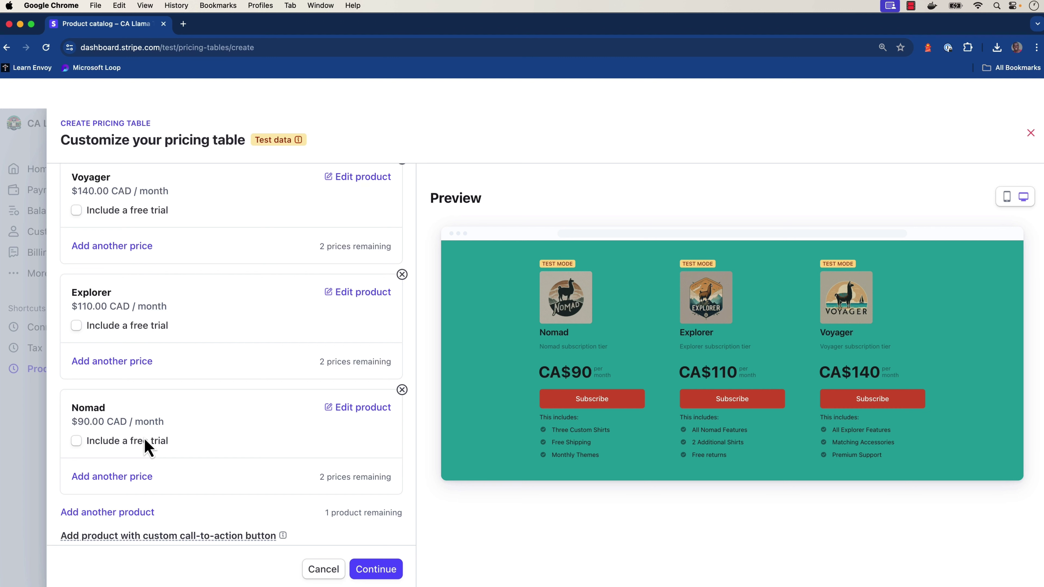
Review the display settings and continue to the payment settings step
scroll(145, 446, "down", 6)
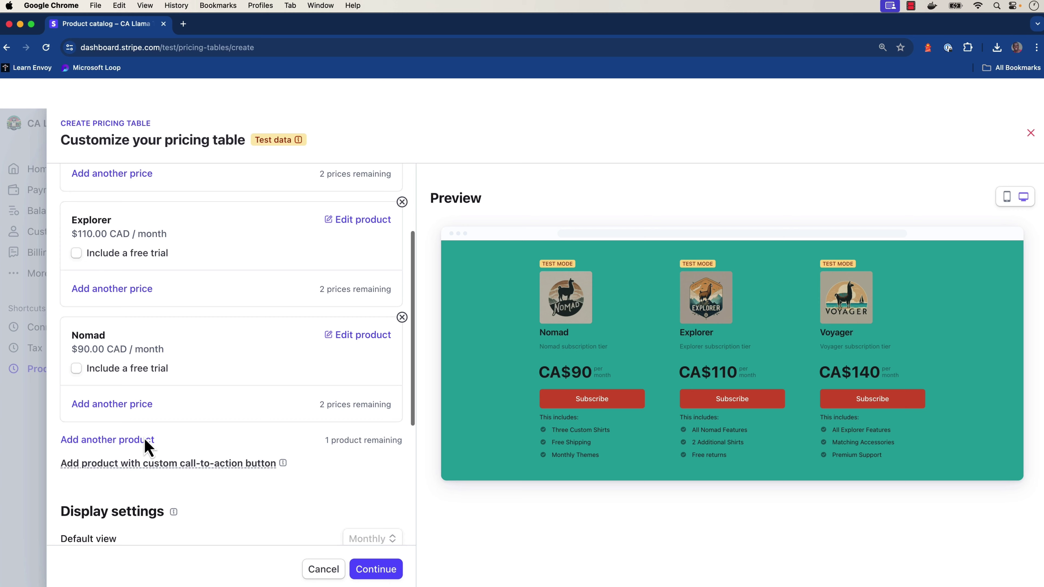
scroll(145, 446, "down", 1)
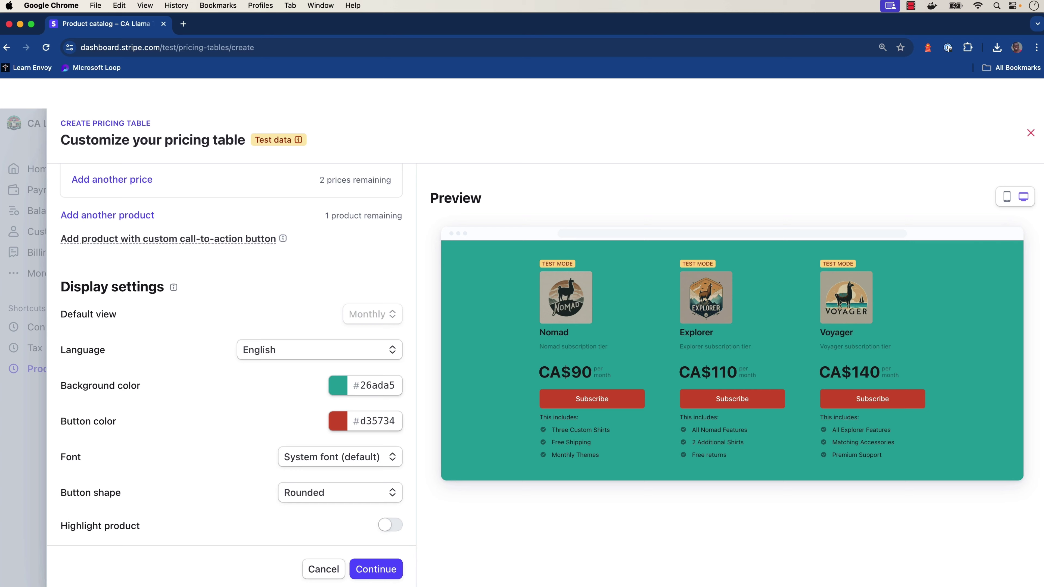
left_click(377, 568)
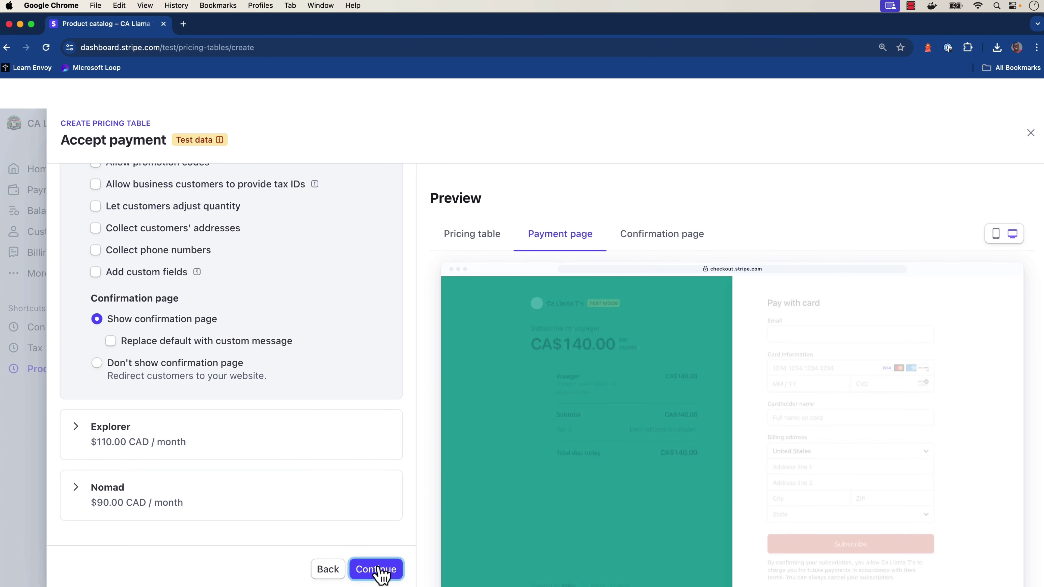
Make Voyager collect billing and shipping addresses, shipping only to Canada
scroll(348, 407, "up", 5)
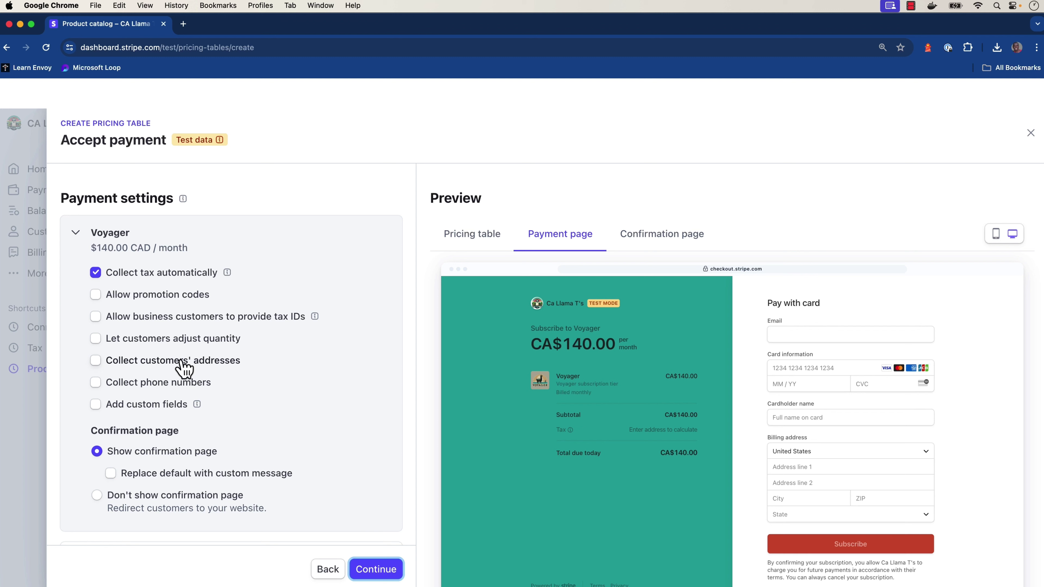
left_click(96, 360)
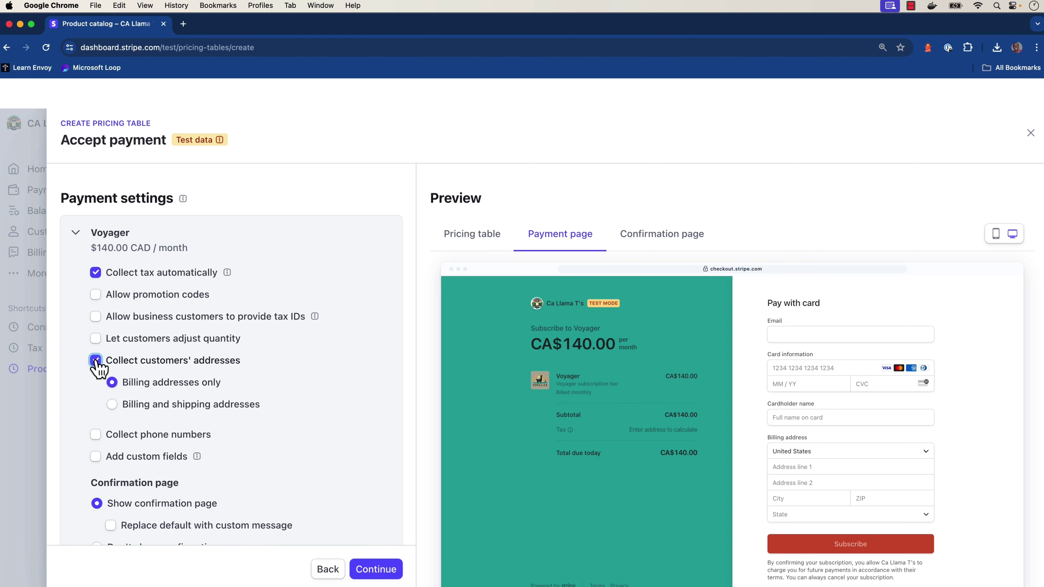
left_click(112, 404)
left_click(180, 434)
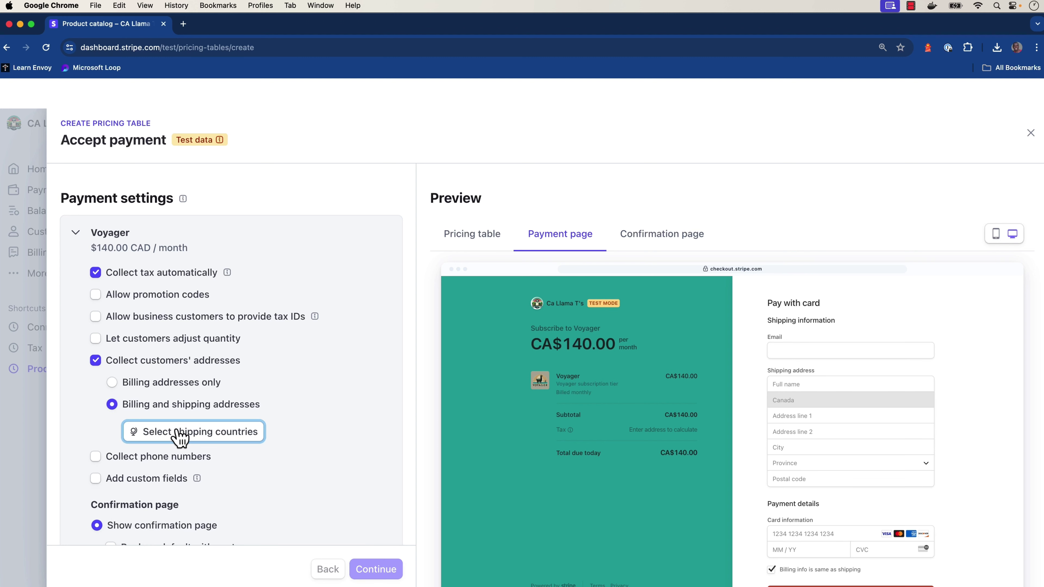
left_click(180, 434)
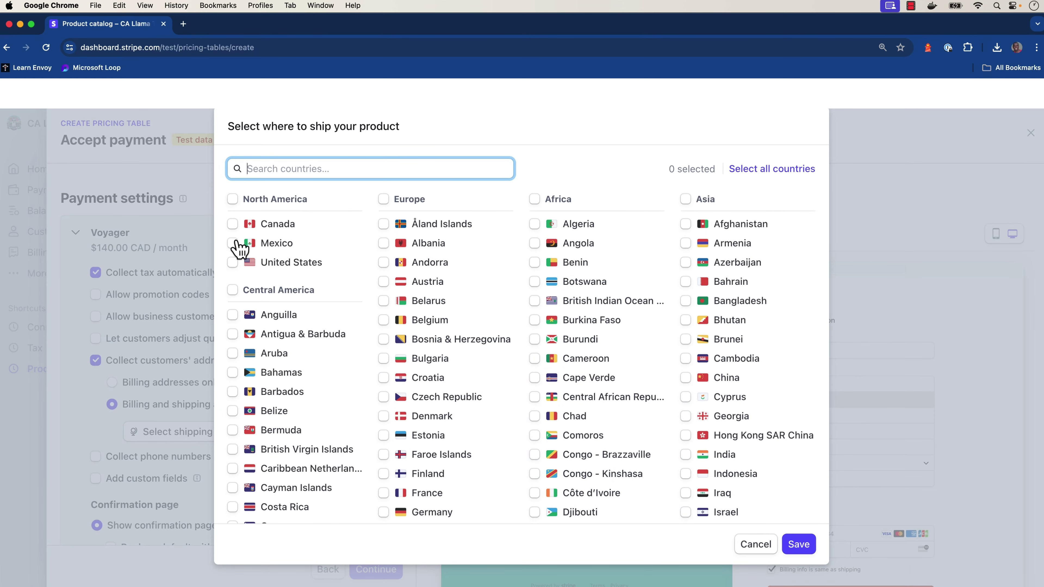
left_click(232, 224)
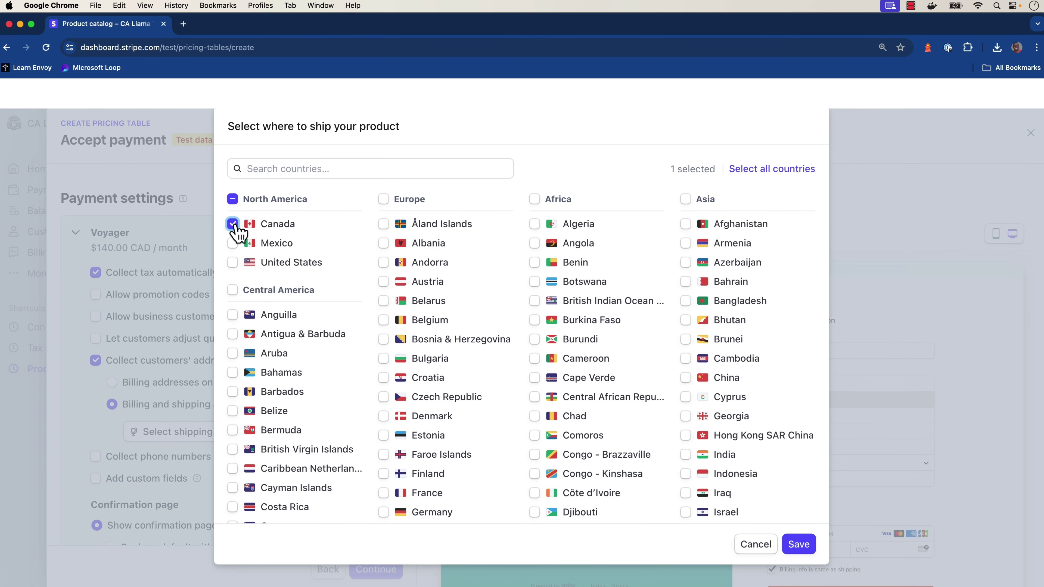
left_click(804, 550)
scroll(72, 432, "down", 5)
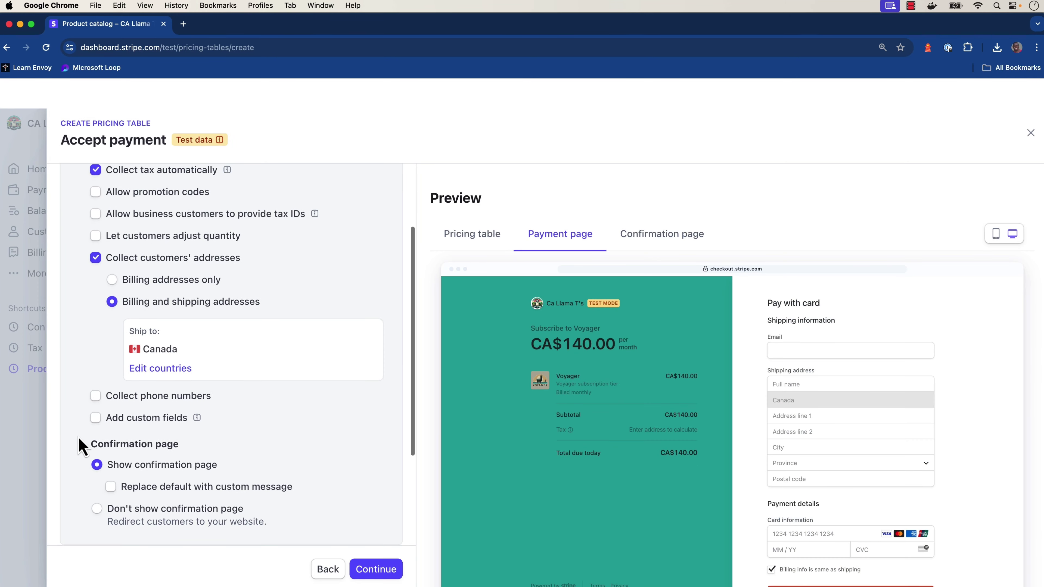
scroll(78, 437, "down", 2)
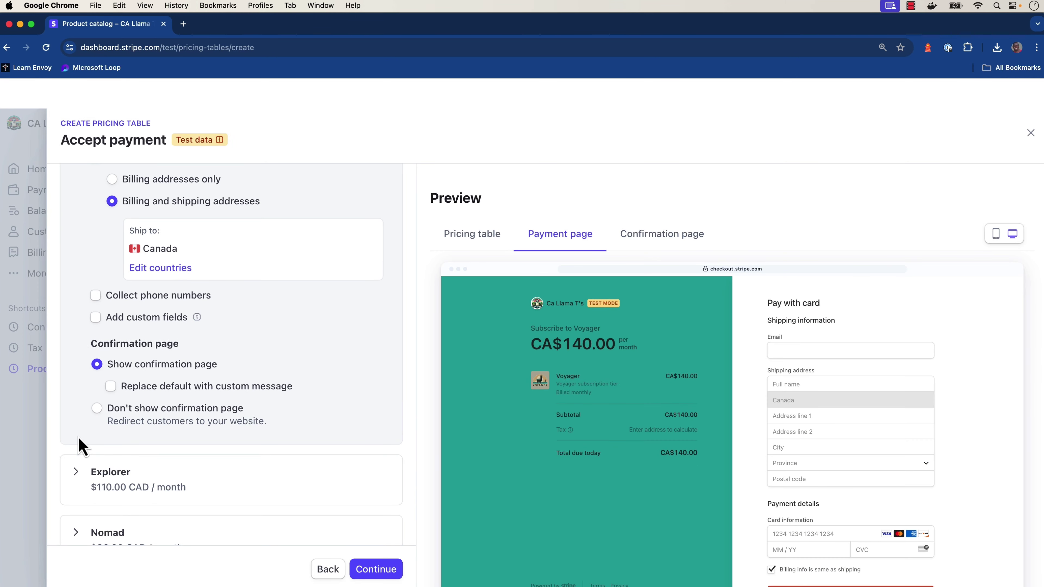
scroll(80, 444, "up", 10)
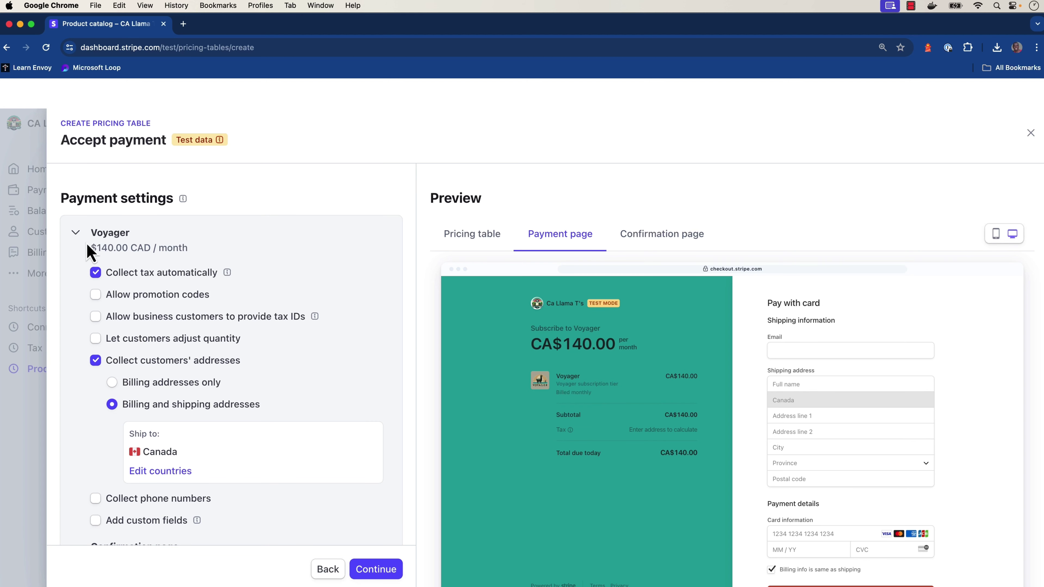
left_click(77, 233)
Make Explorer collect billing and shipping addresses, shipping only to Canada
left_click(80, 296)
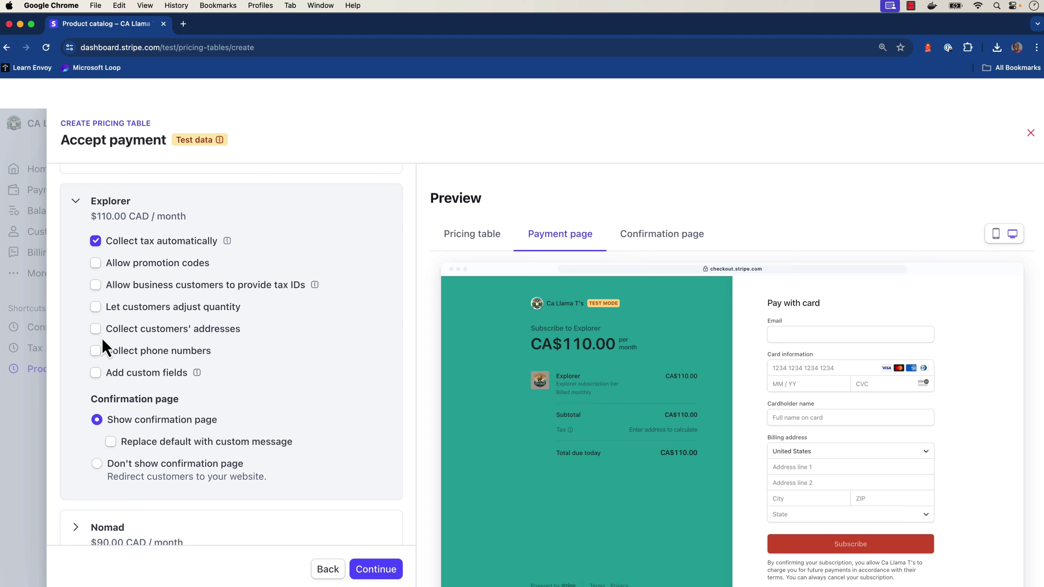
left_click(96, 328)
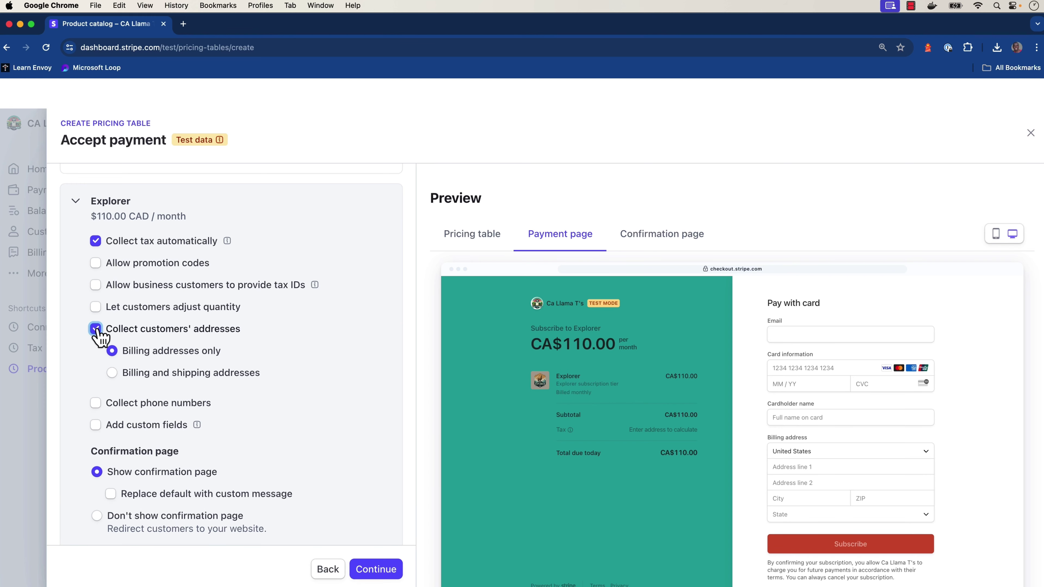
left_click(117, 372)
left_click(146, 400)
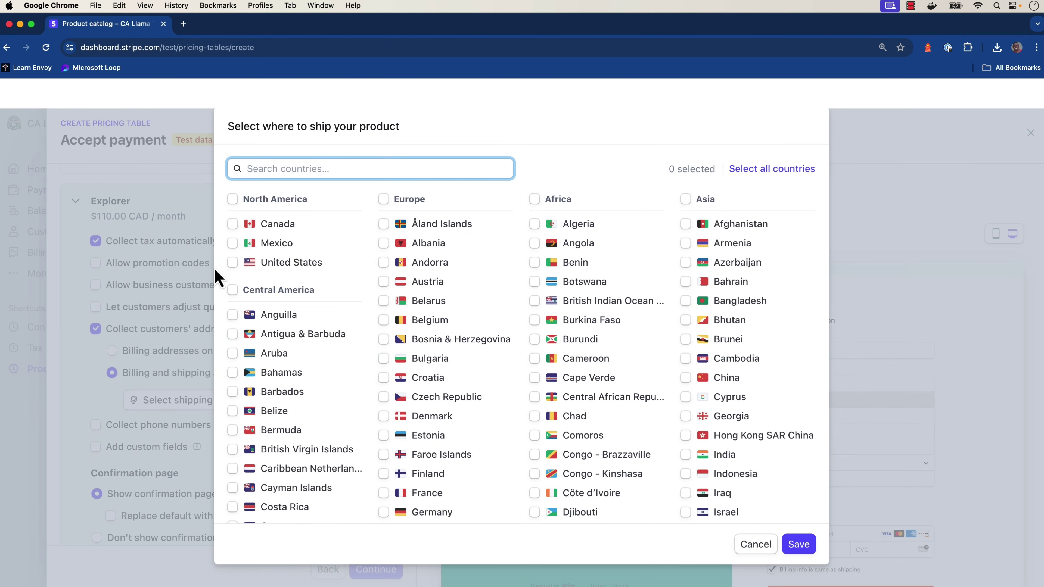
left_click(233, 223)
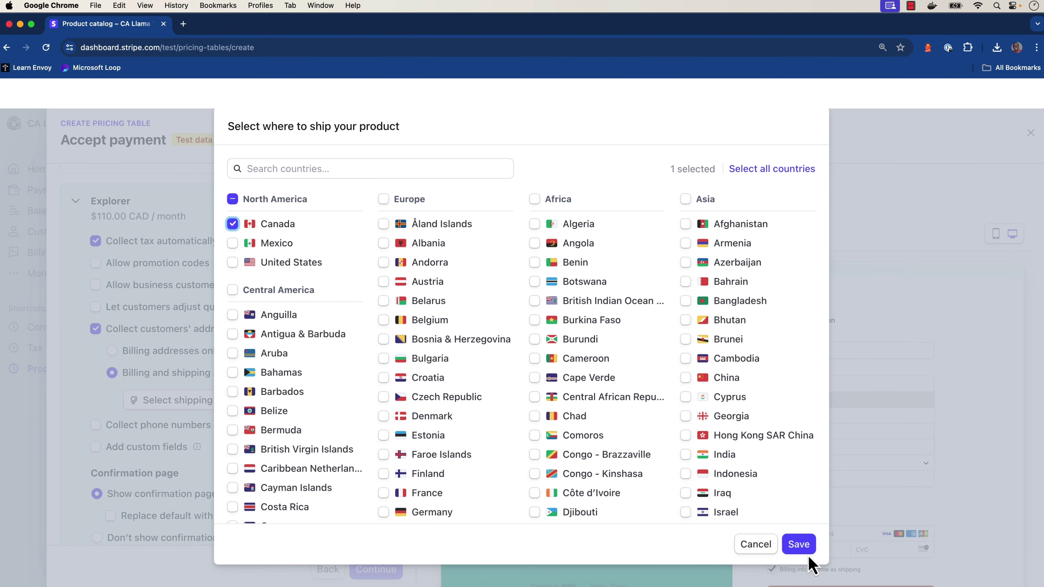
left_click(798, 545)
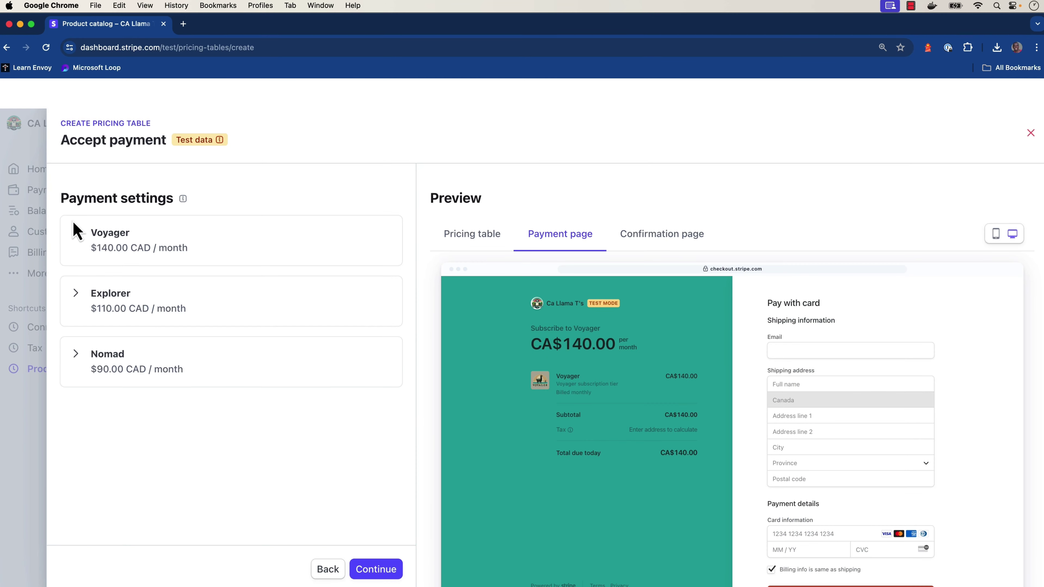
Make Nomad collect billing and shipping addresses, shipping only to Canada
left_click(76, 354)
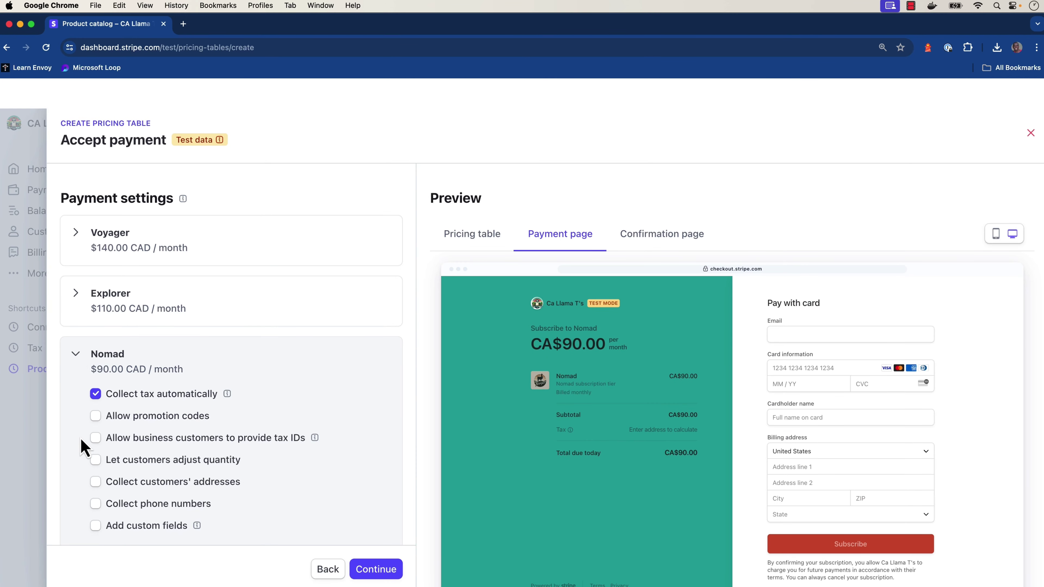
scroll(82, 446, "down", 3)
left_click(99, 397)
scroll(98, 401, "down", 1)
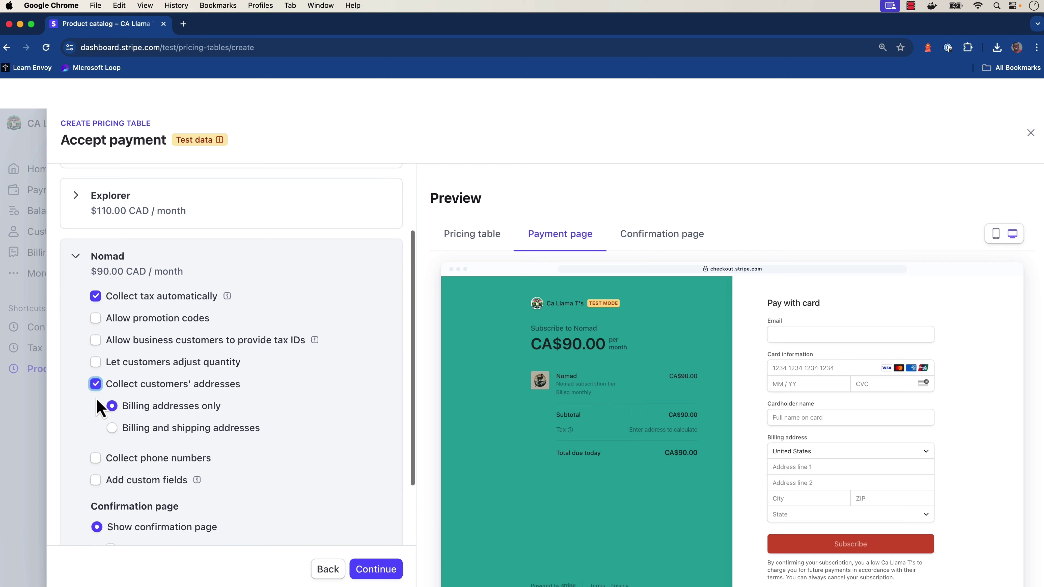
scroll(99, 409, "down", 2)
left_click(113, 343)
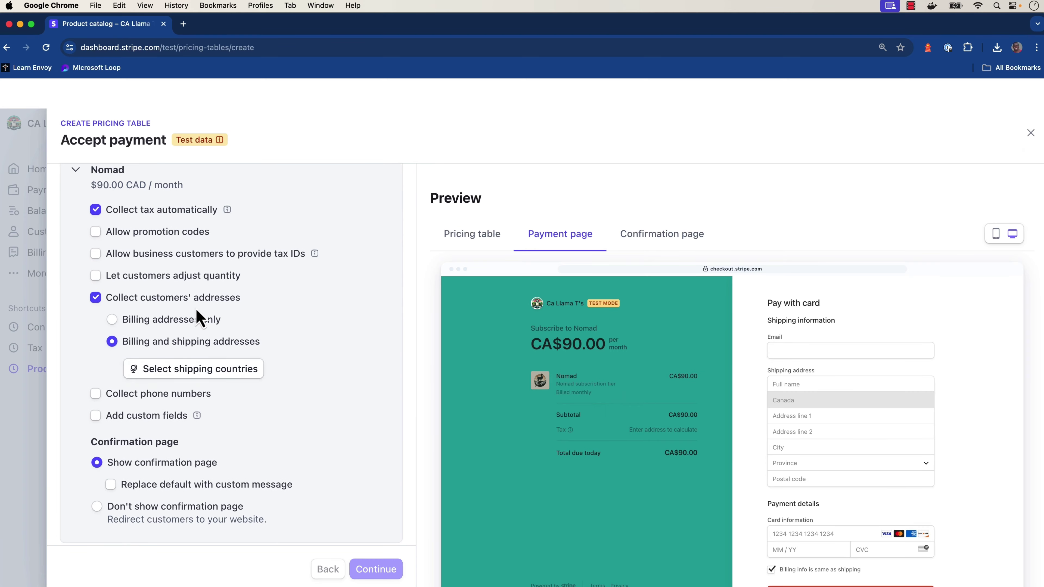
left_click(193, 368)
left_click(232, 224)
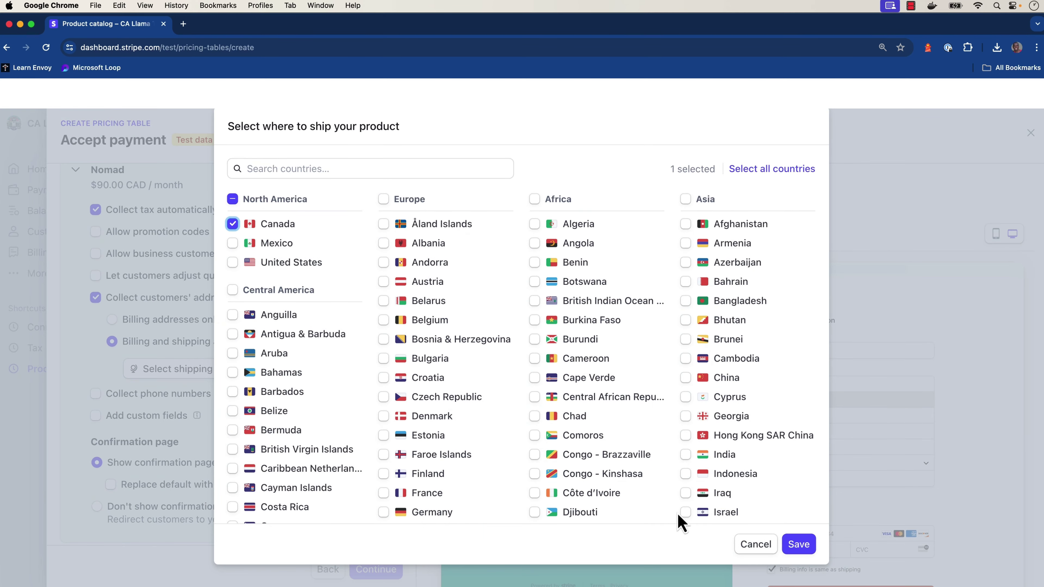
left_click(798, 543)
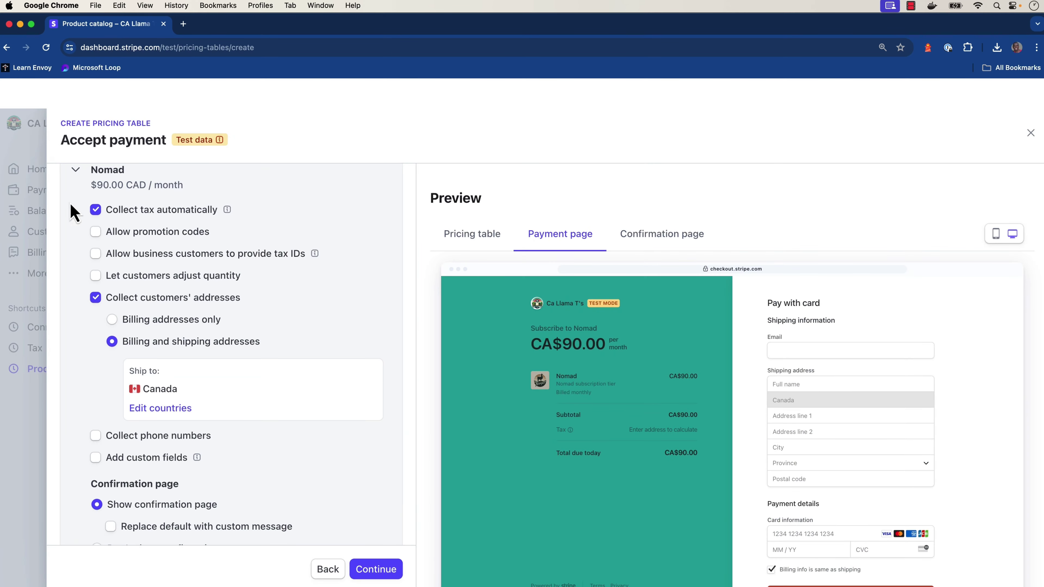
left_click(76, 170)
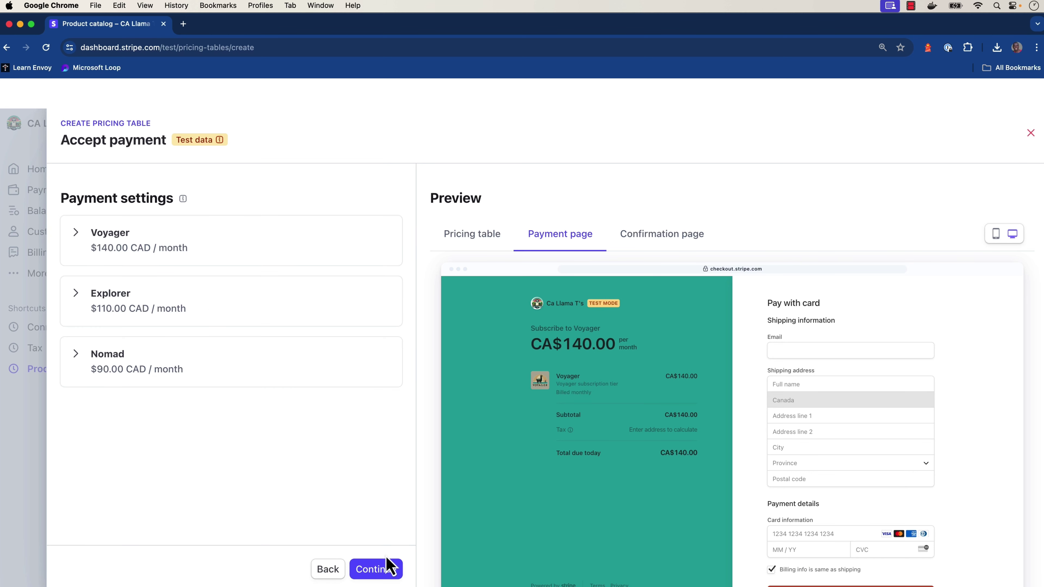
Turn off product switching for customers, finish the pricing table and copy its embed code
left_click(380, 570)
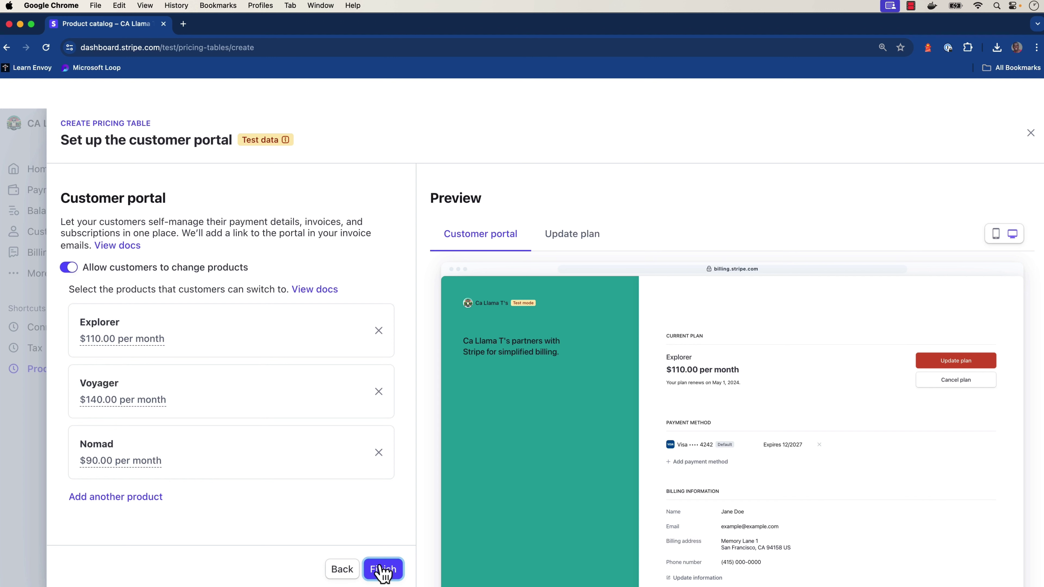
left_click(69, 268)
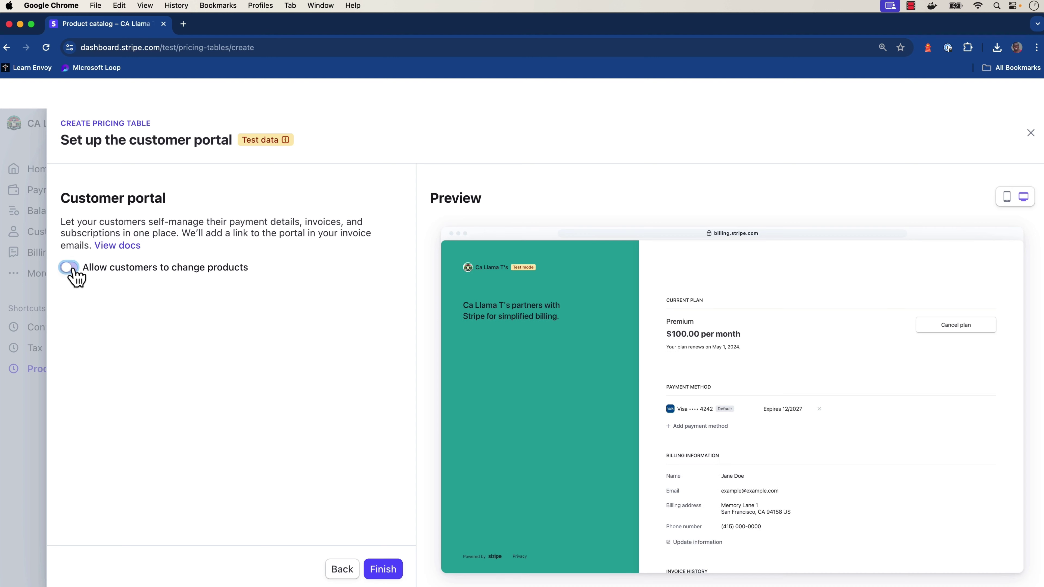
left_click(383, 568)
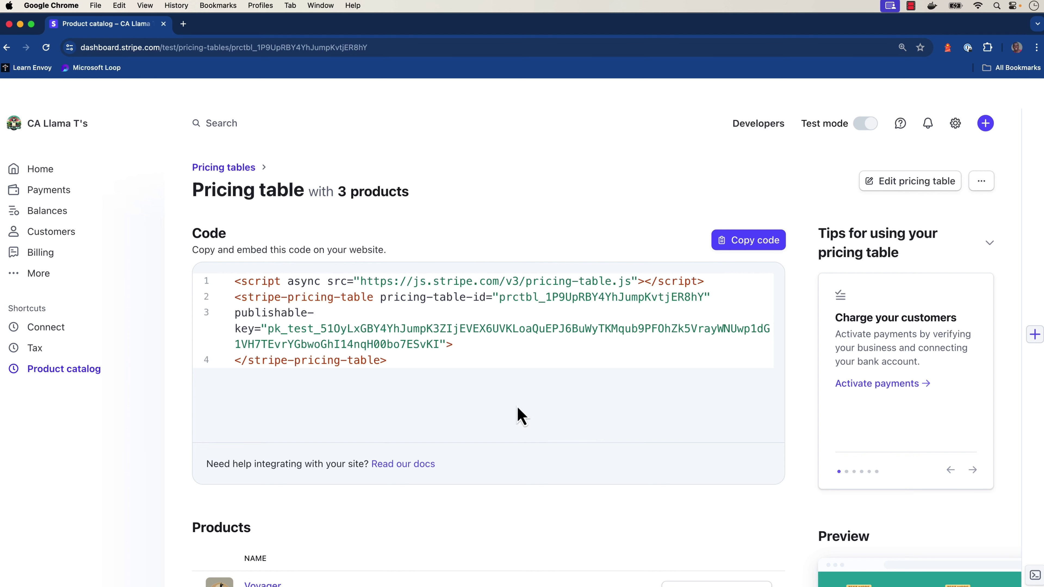
left_click(747, 240)
key("ctrl+Left")
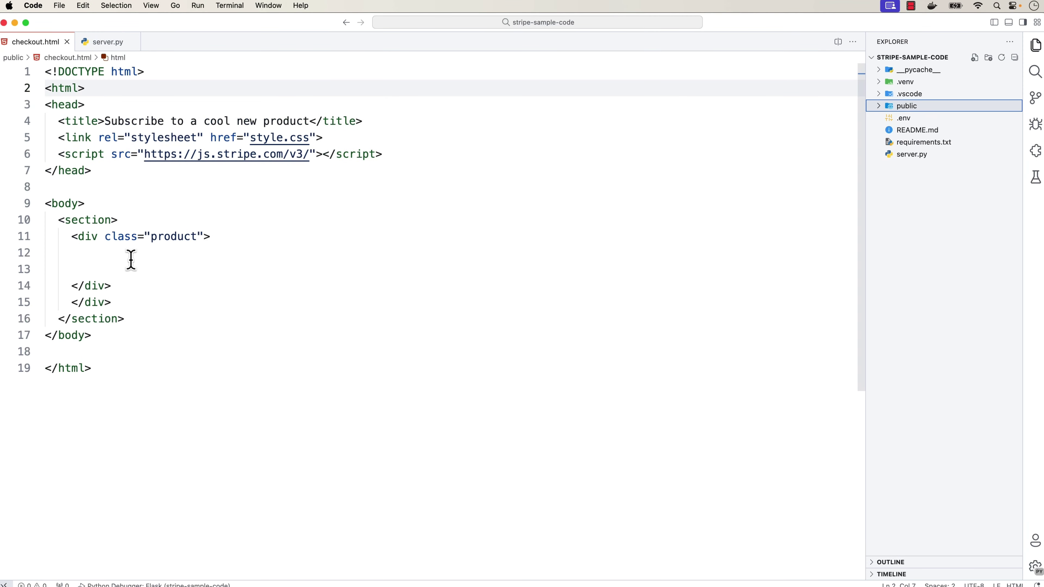
Paste the embed code on line 12 of checkout.html and launch the Flask app at 127.0.0.1:4242
left_click(130, 257)
key("super+v")
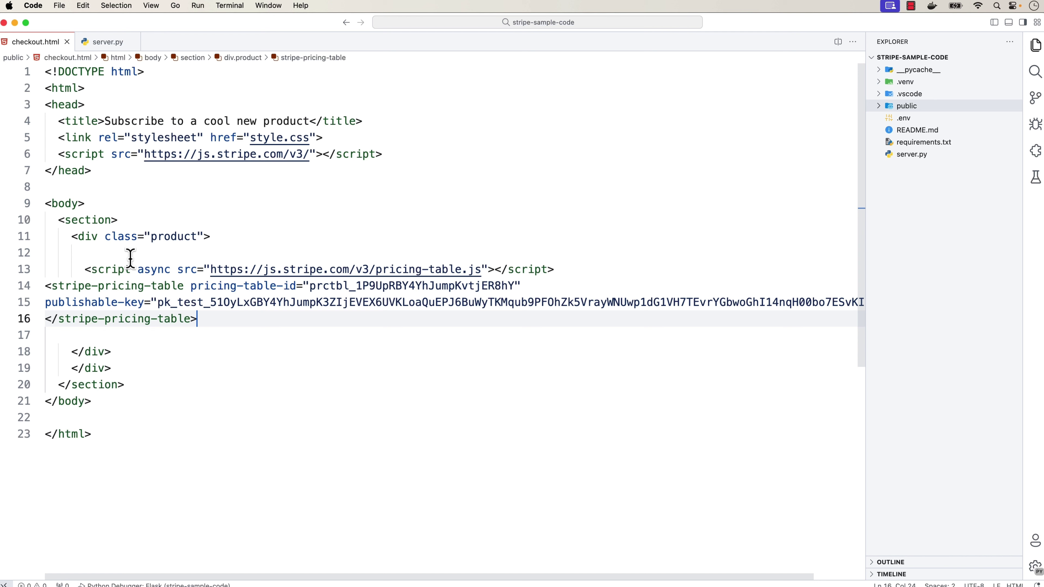
left_click(1038, 126)
left_click(931, 42)
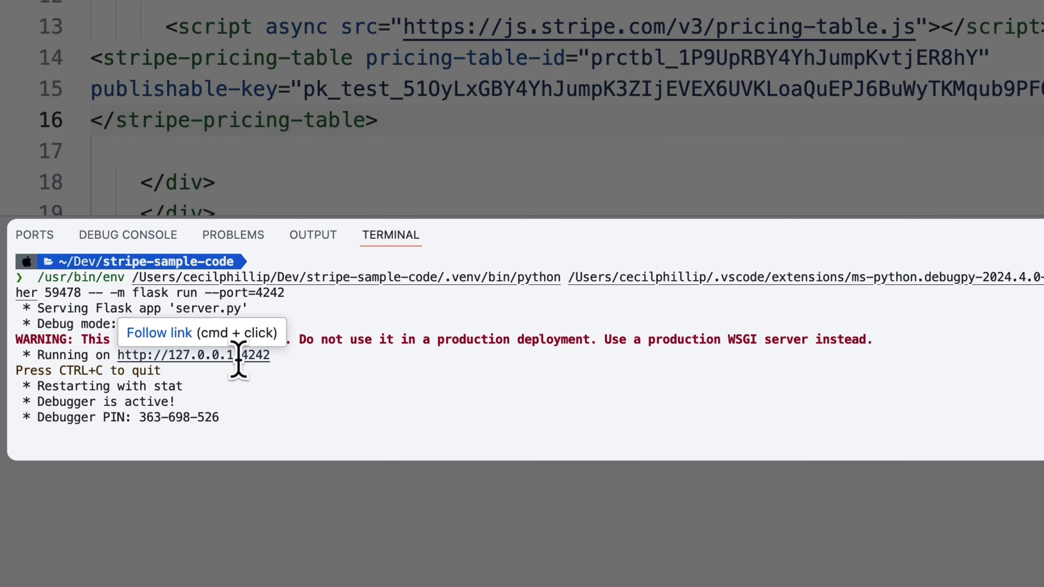
left_click(237, 354, "super")
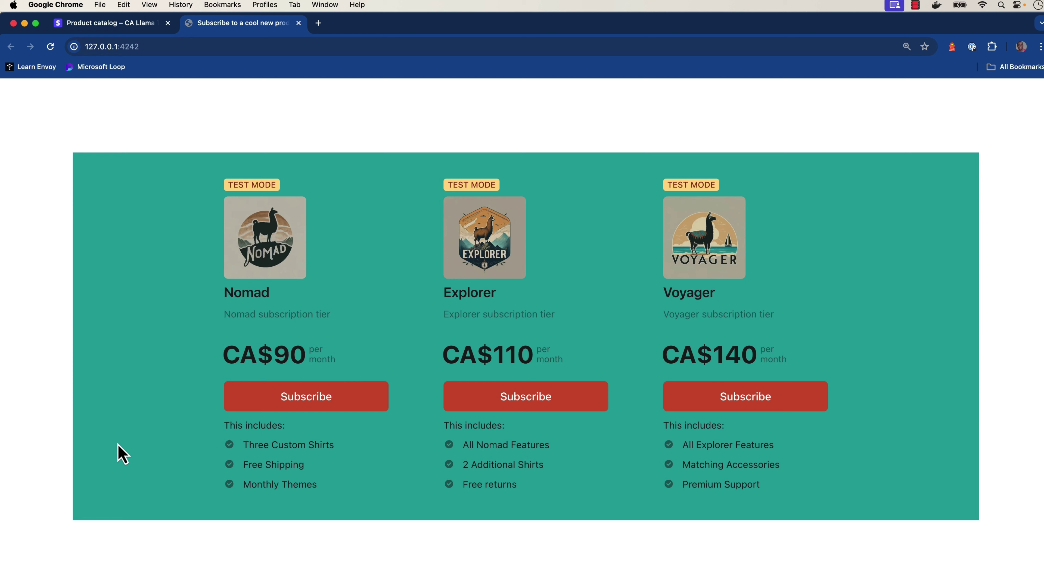
Choose Subscribe under the Explorer tier on the local pricing page
left_click(524, 400)
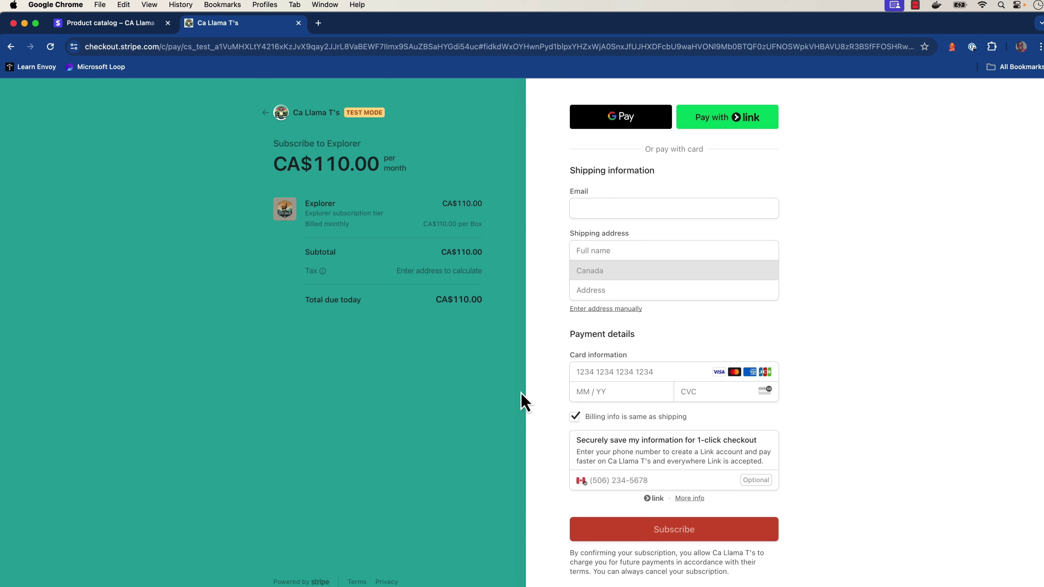
Enter the customer's e-mail, full name and a suggested shipping address
left_click(640, 208)
type("c@c.com")
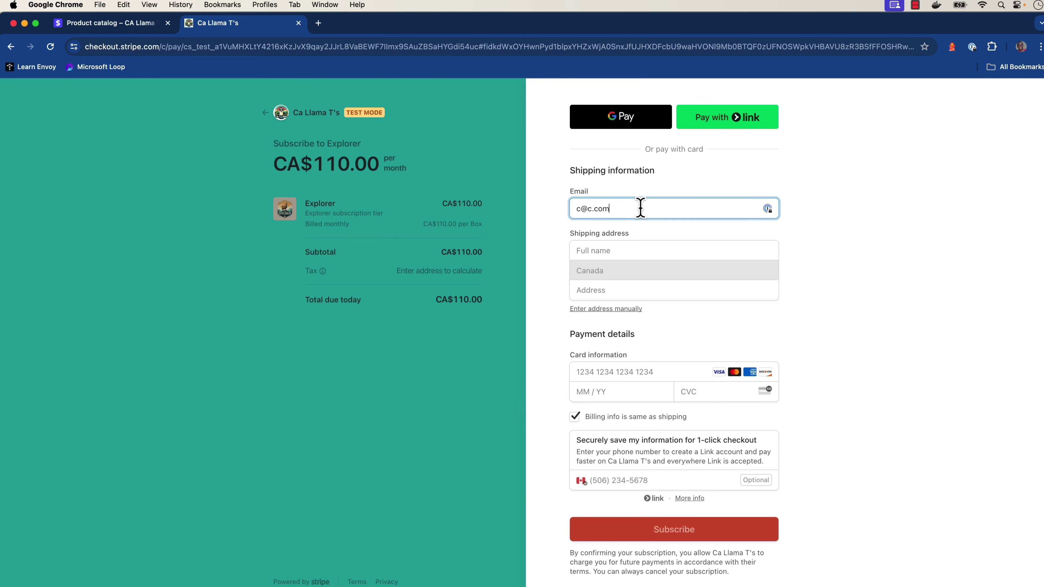
key("Tab")
type("C")
key("Tab")
key("super+v")
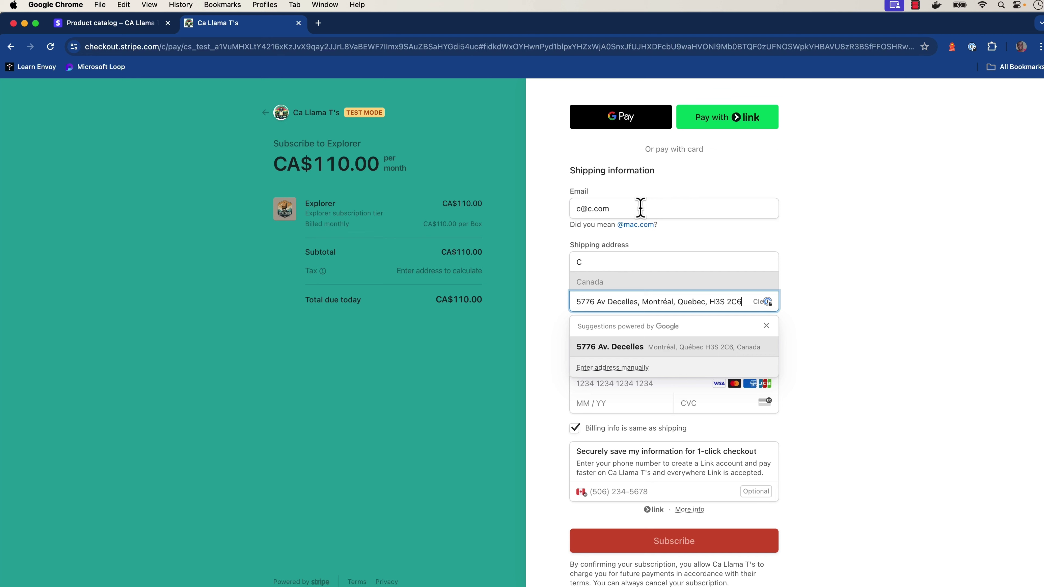
left_click(652, 349)
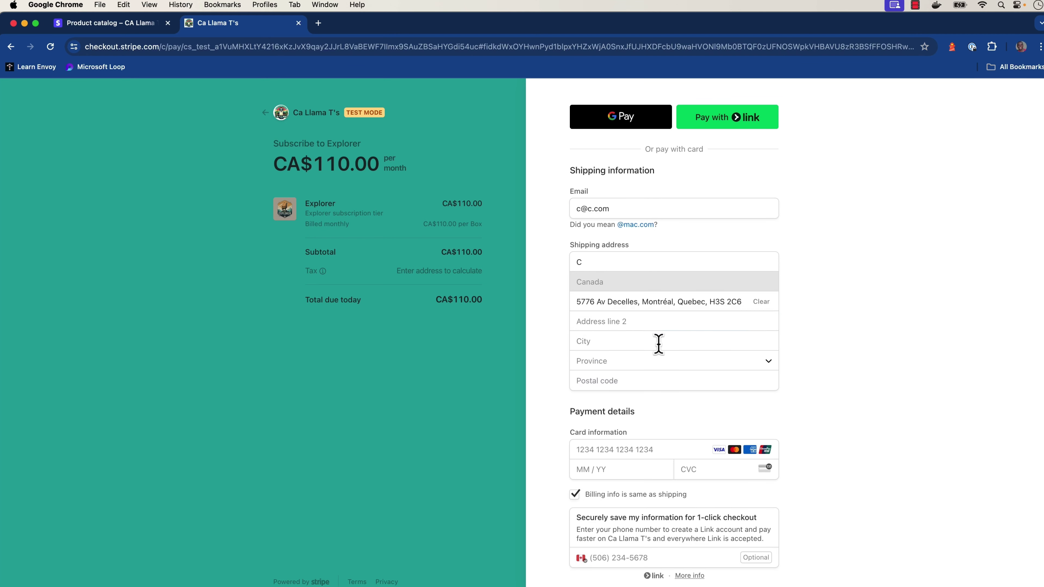
scroll(534, 424, "down", 3)
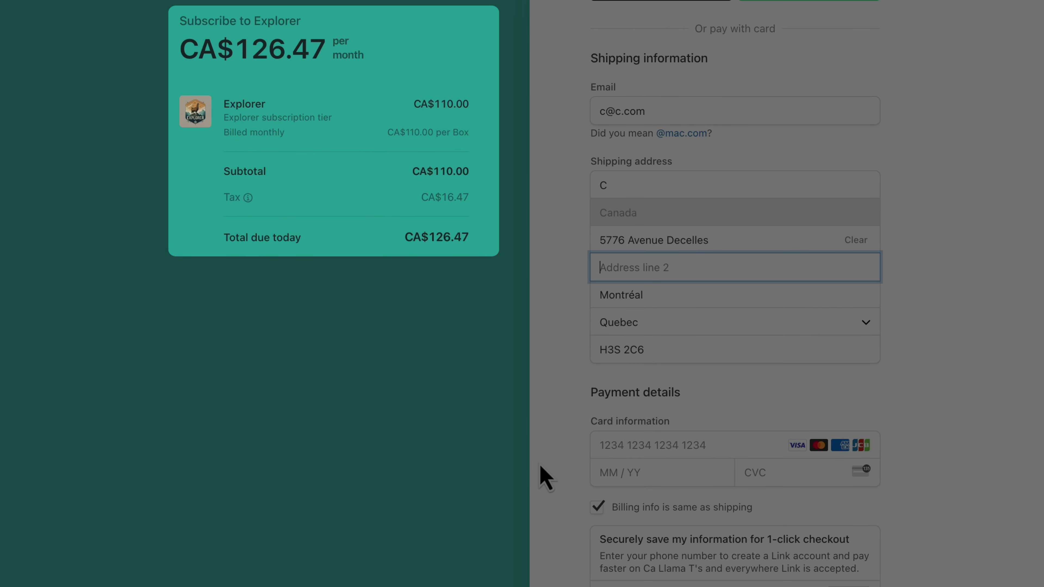
Replace the street address with a suggested Prince George, British Columbia address
left_click(743, 235)
key("super+a")
key("BackSpace")
key("super+v")
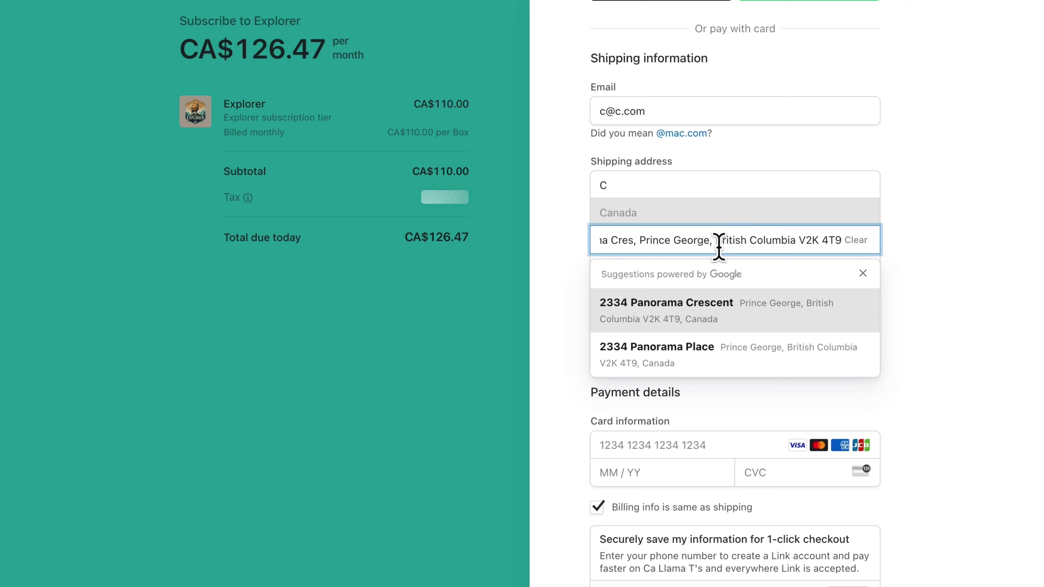
left_click(762, 314)
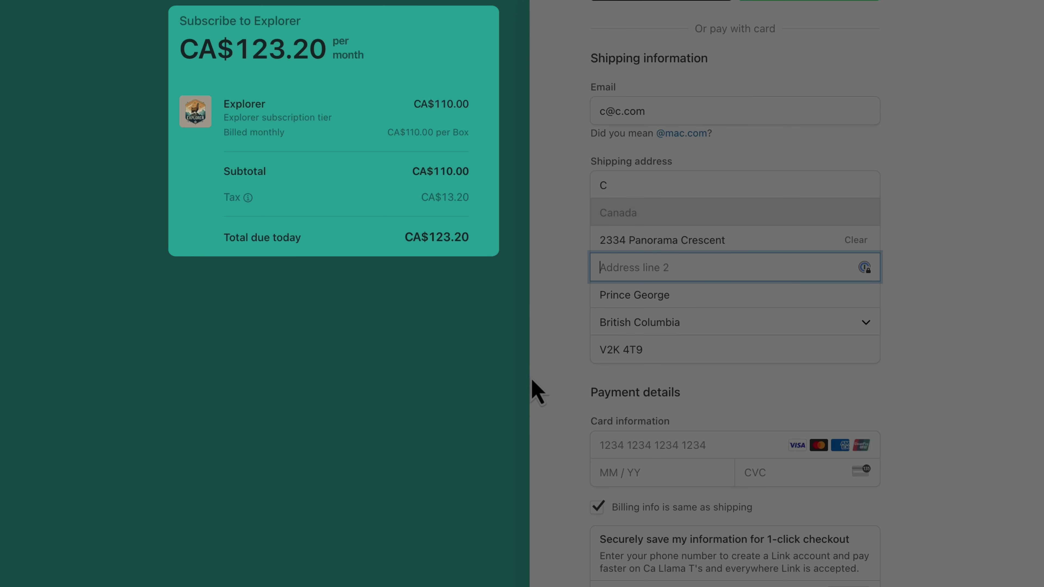
left_click(613, 439)
type("4242424242424244")
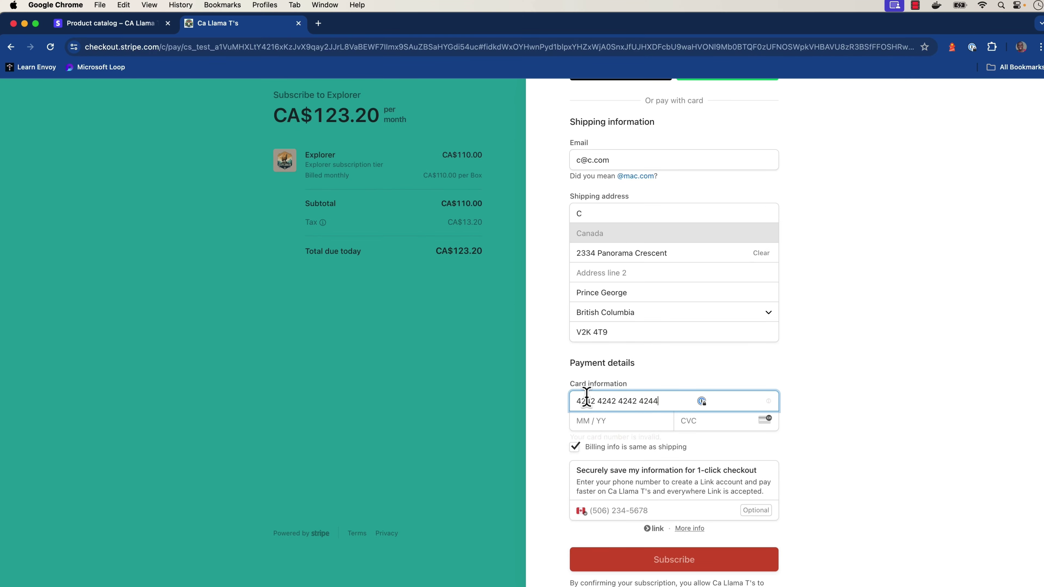
key("BackSpace")
type("20424424")
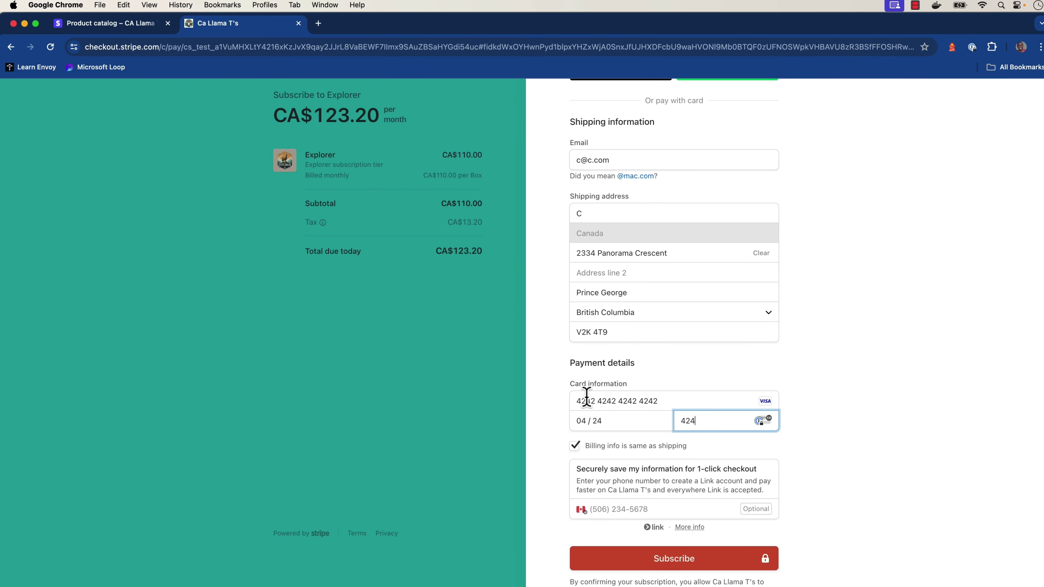
scroll(547, 459, "down", 2)
left_click(611, 533)
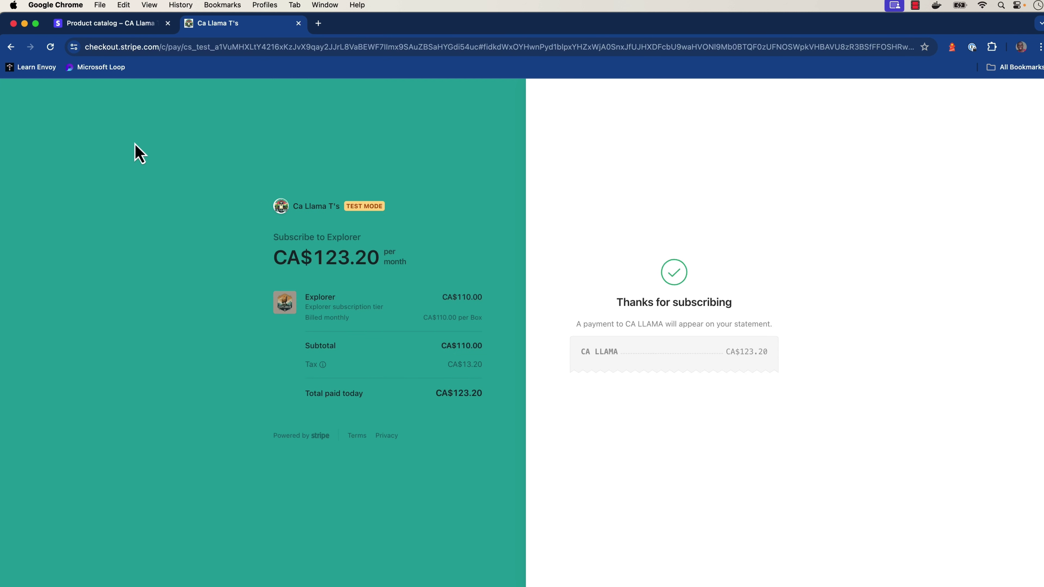
Open the newest customer from the Customers list in Stripe Dashboard
left_click(103, 26)
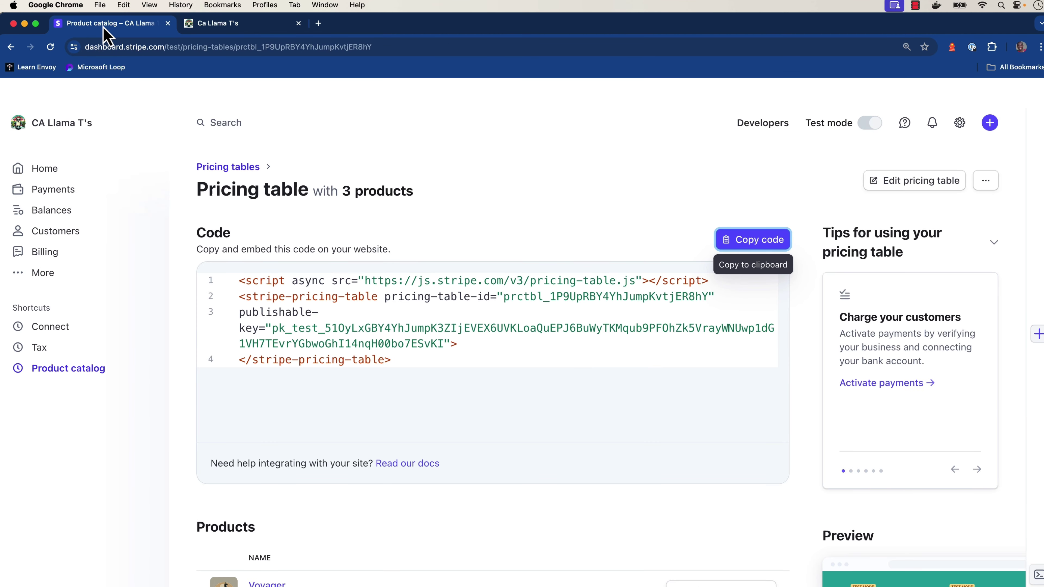
left_click(55, 231)
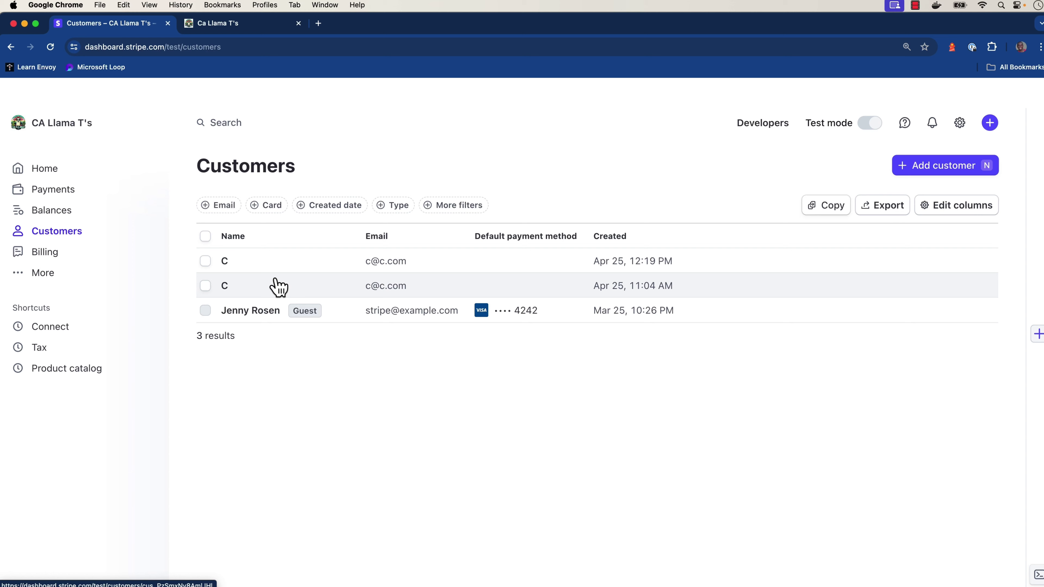
left_click(321, 273)
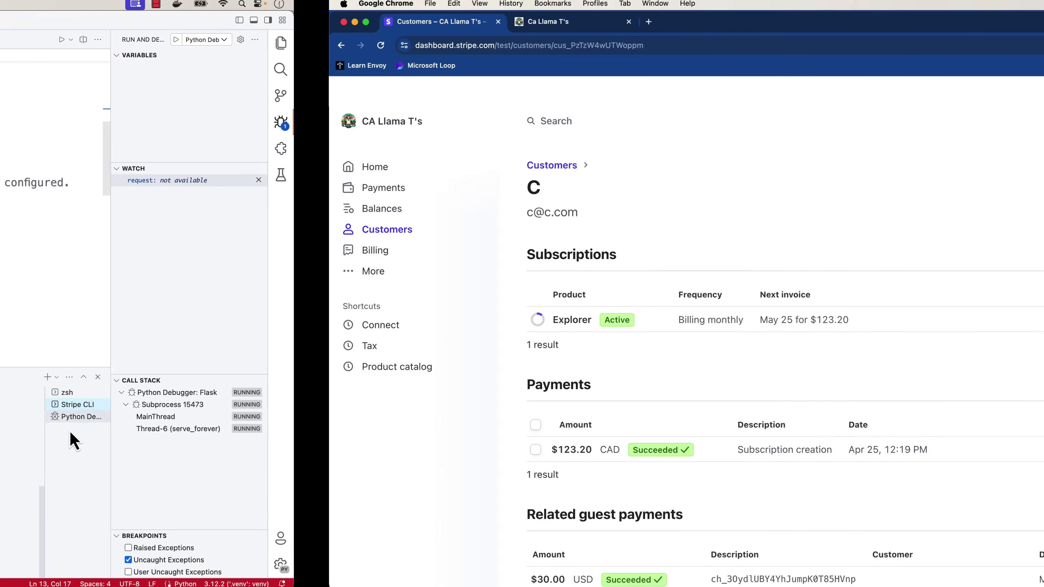
Bring VS Code forward to view the webhook terminal log ending in 'Payment succeeded!'
left_click(69, 431)
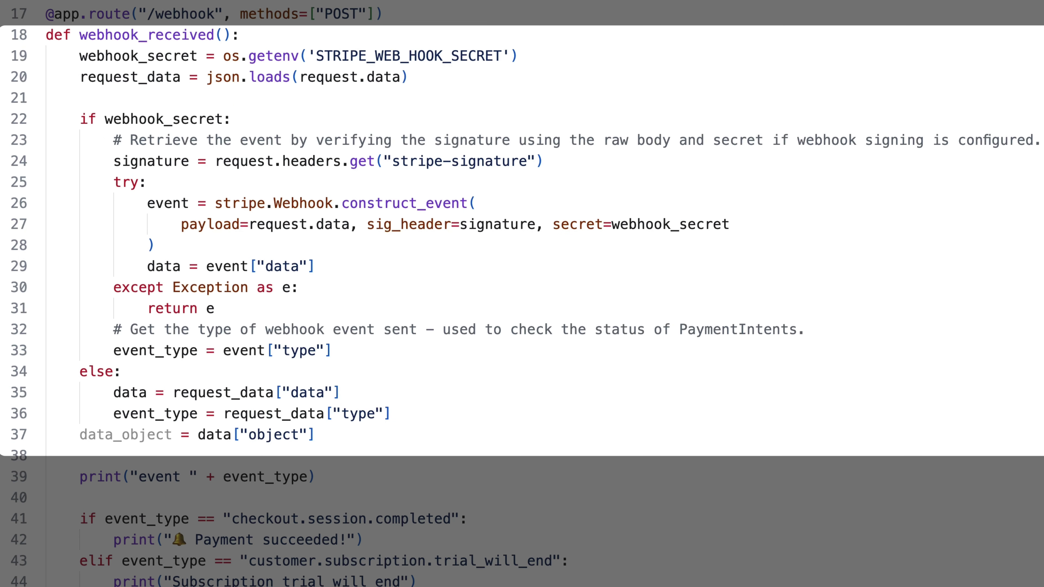
Scroll server.py to the /webhook event_type checks for checkout and subscription created, updated, deleted
scroll(522, 293, "down", 10)
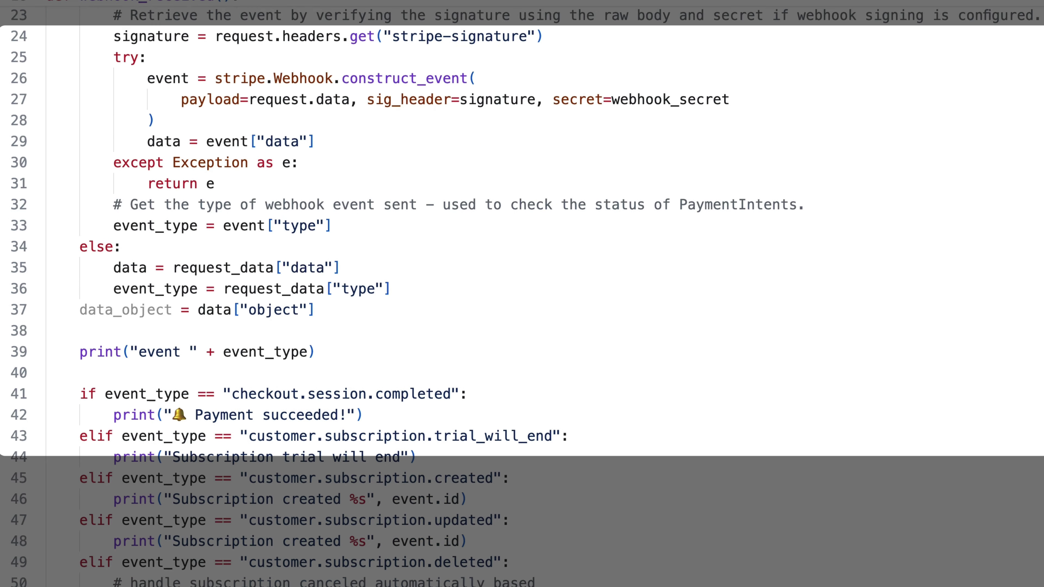
scroll(522, 293, "down", 2)
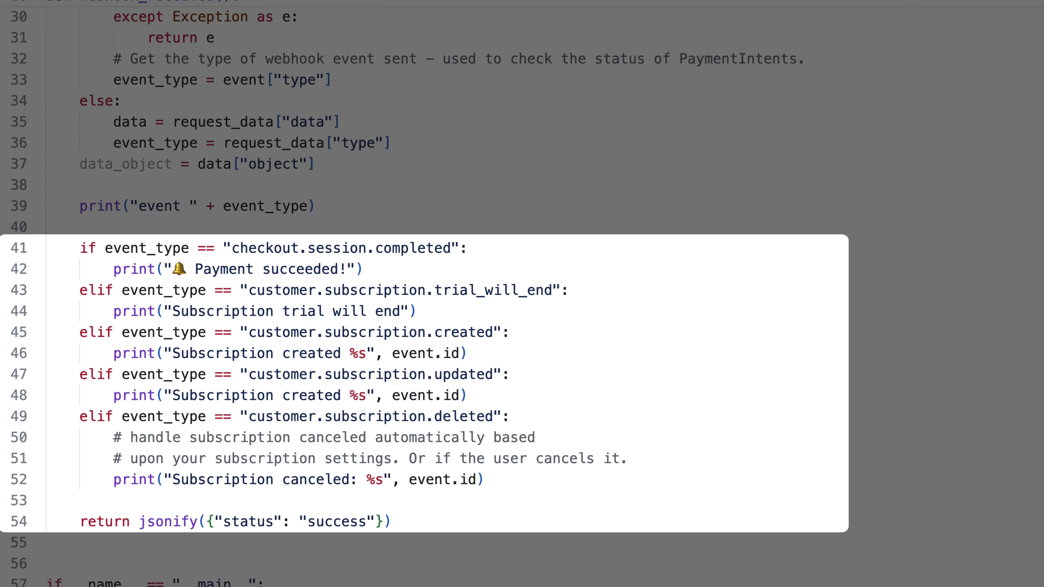